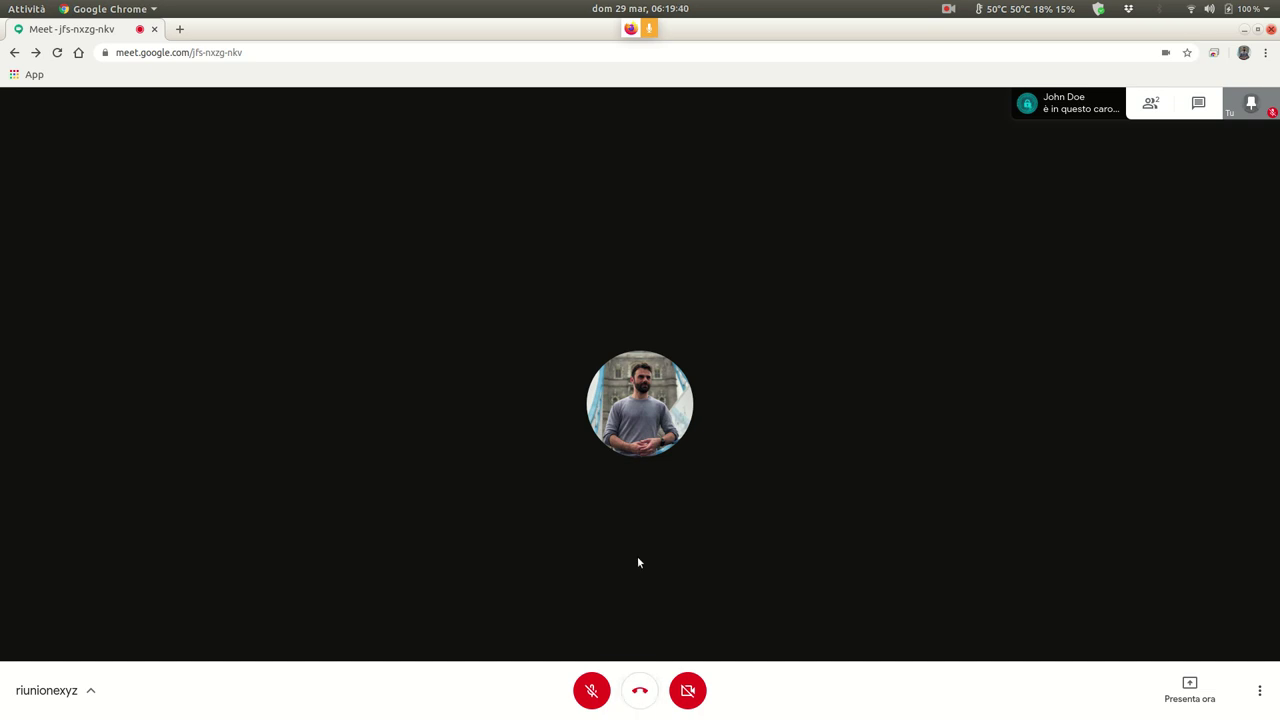
- Leave the Meet call and open Google Calendar from the Google apps grid in a new tab
click(640, 689)
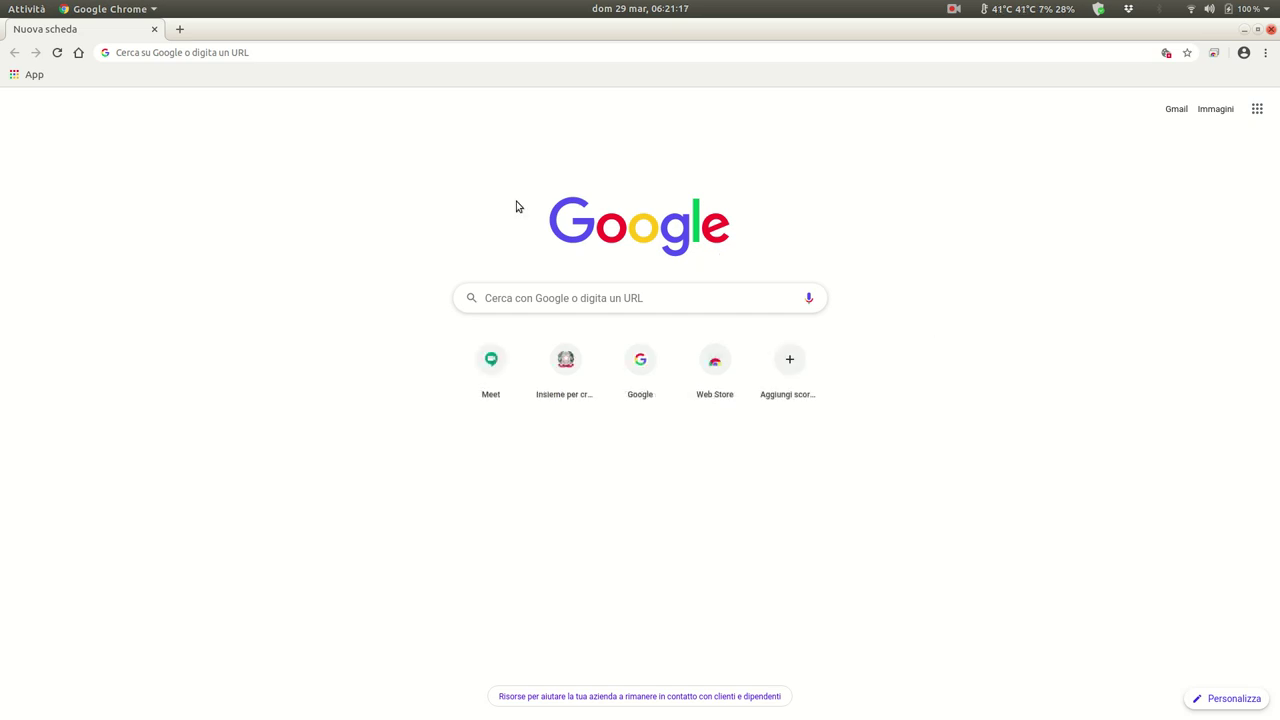
click(268, 55)
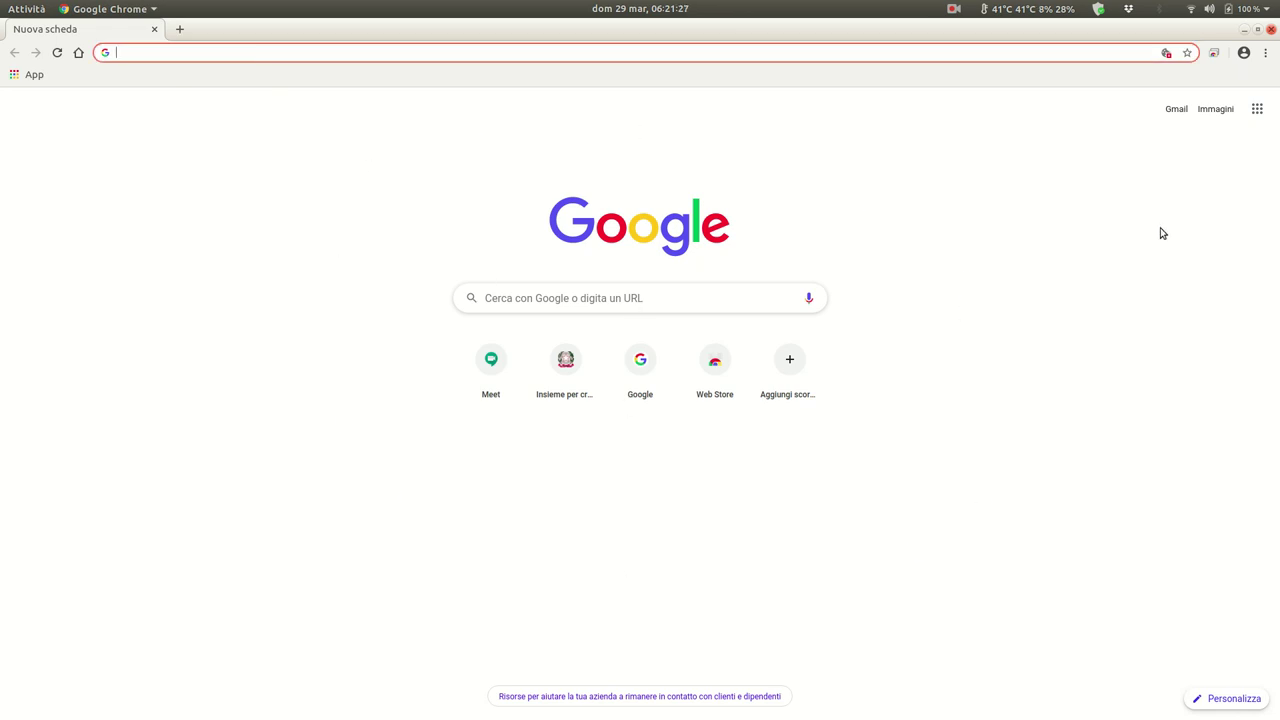
click(1257, 108)
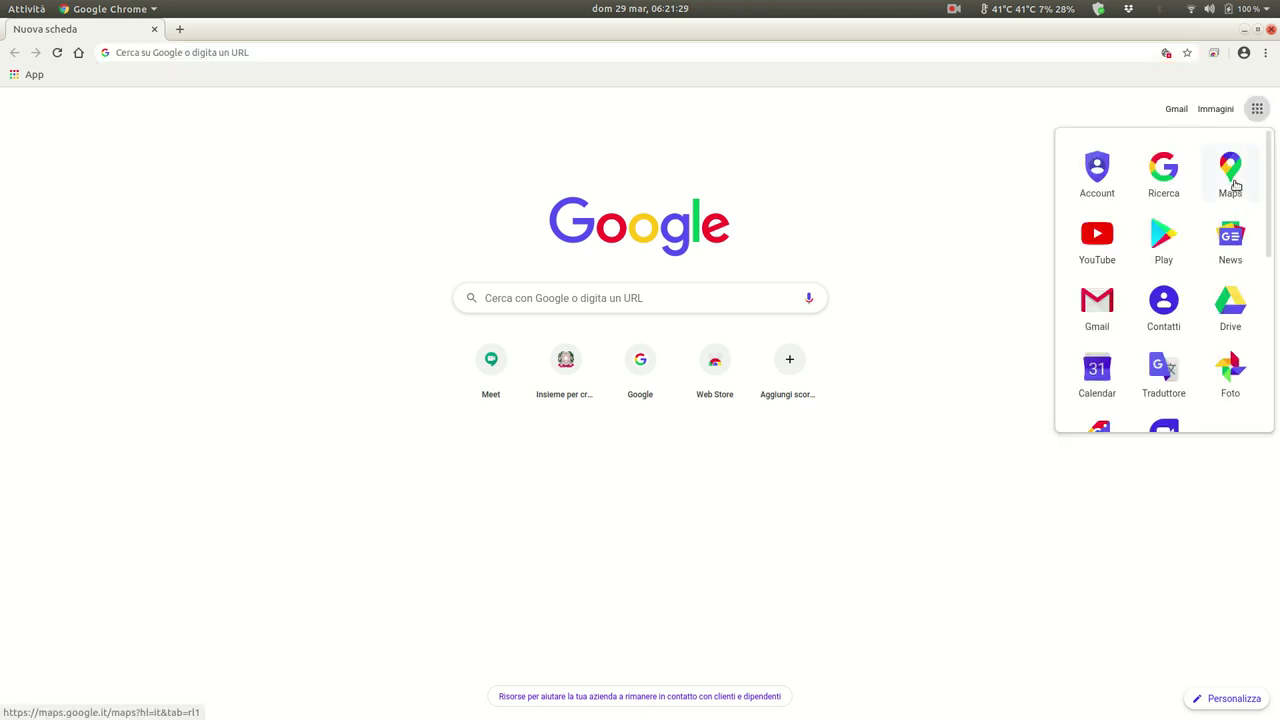
click(1090, 380)
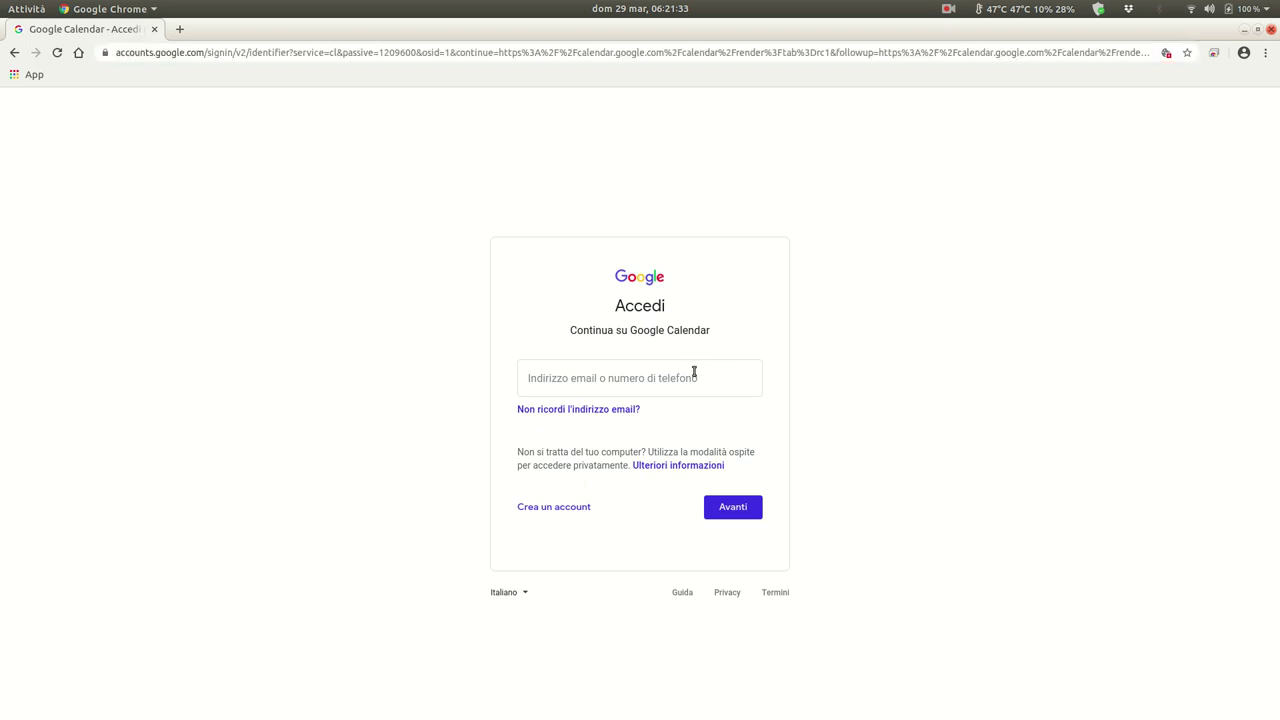
- Sign in to Google Calendar with the account email and password
click(694, 372)
key(Return)
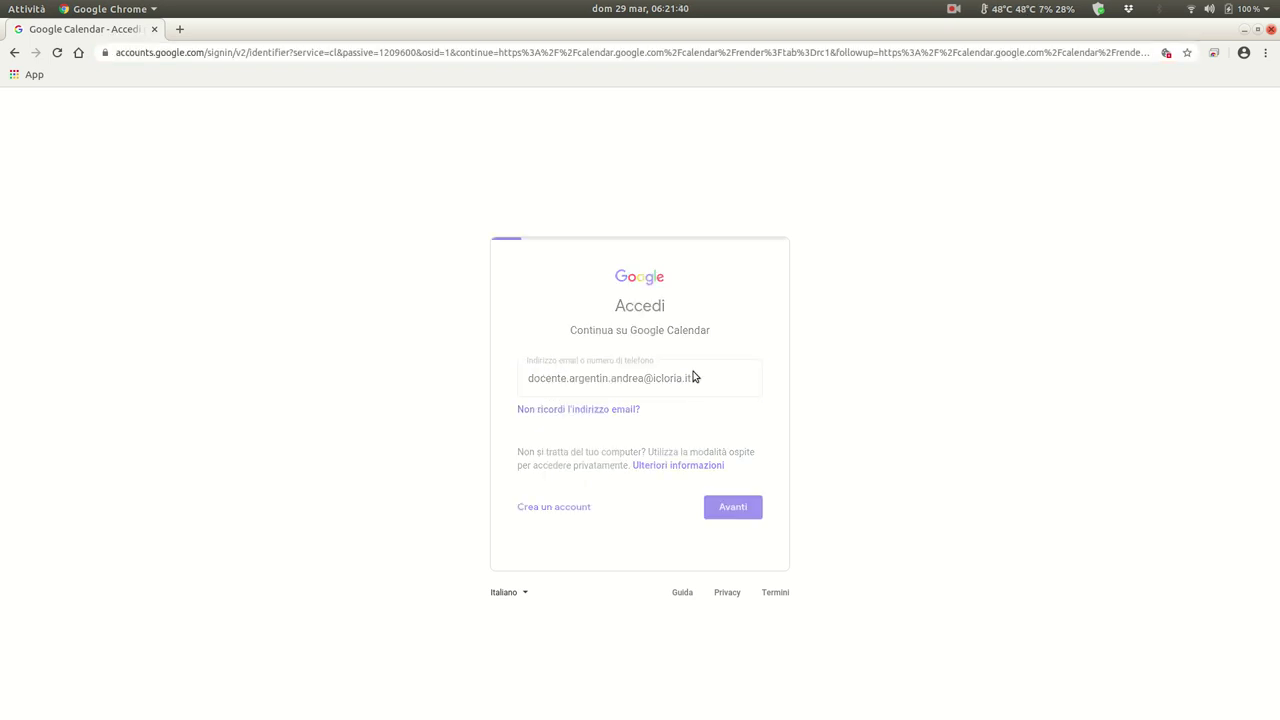
text(••••••••••••••)
key(Return)
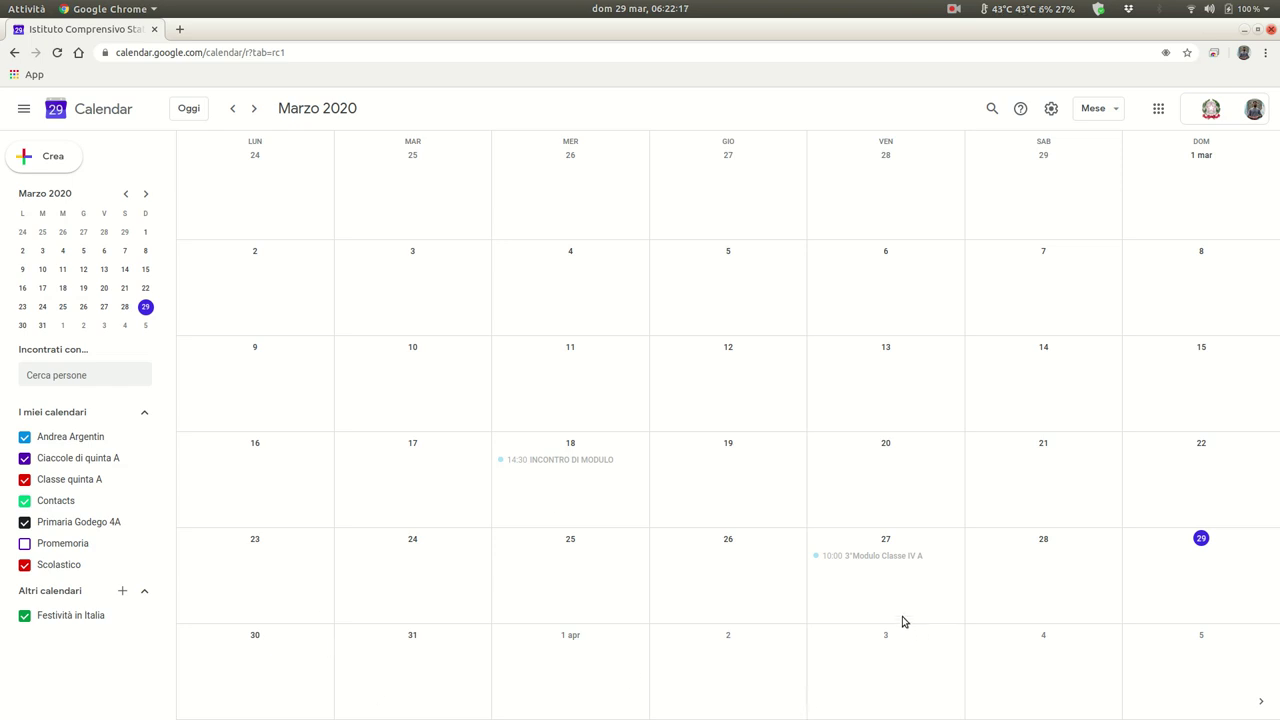
- Create an event titled 'Riunione fittizia' on 29 March 2020 and open it in the full editor
click(1175, 573)
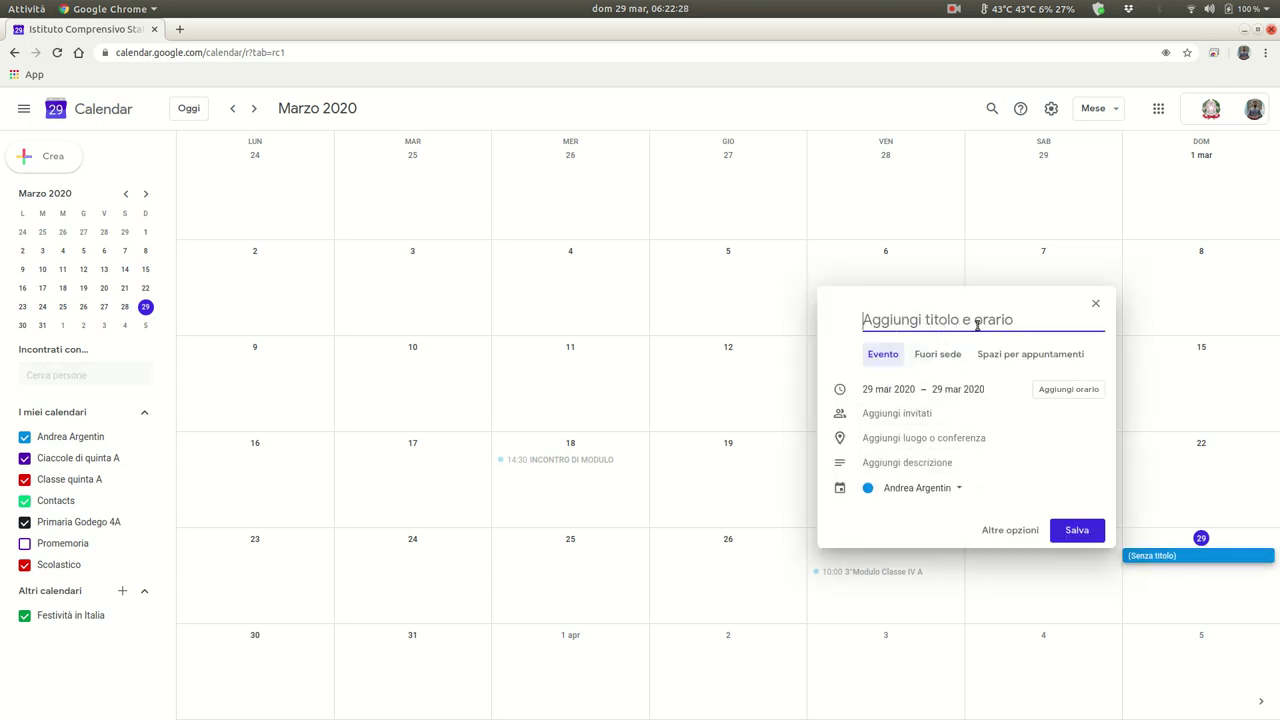
text(Riunione fi)
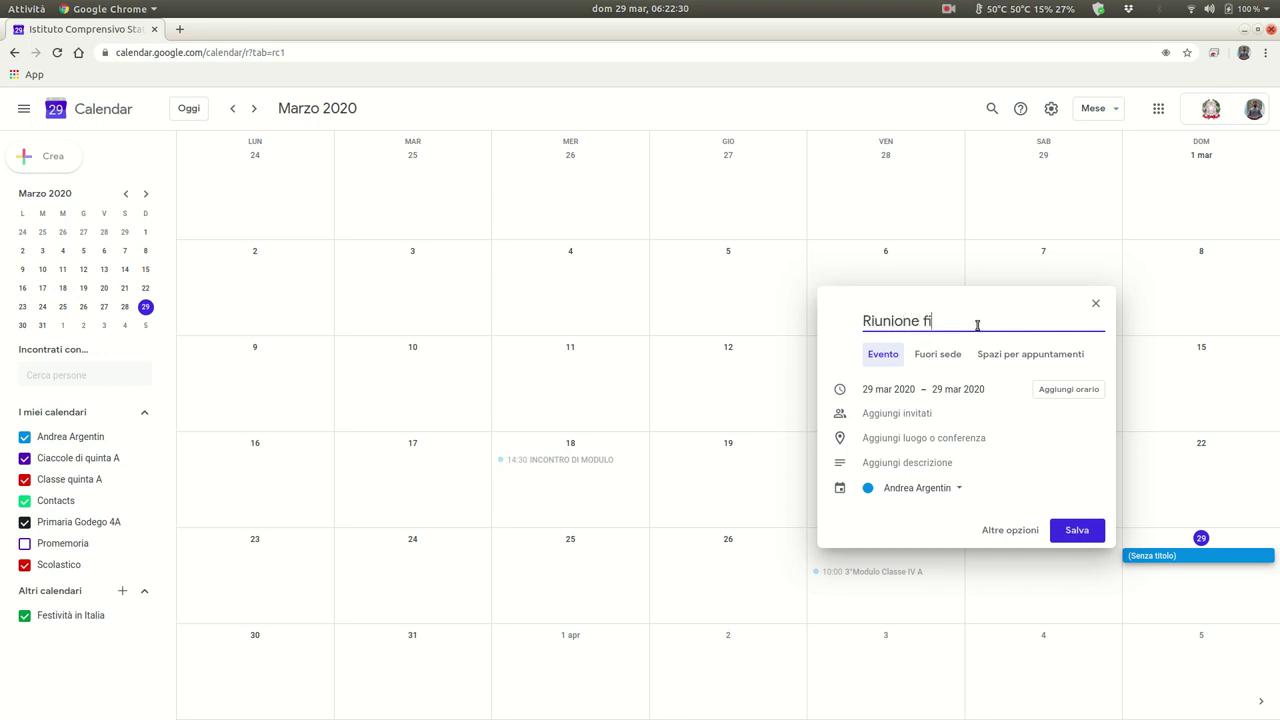
text(ttizia)
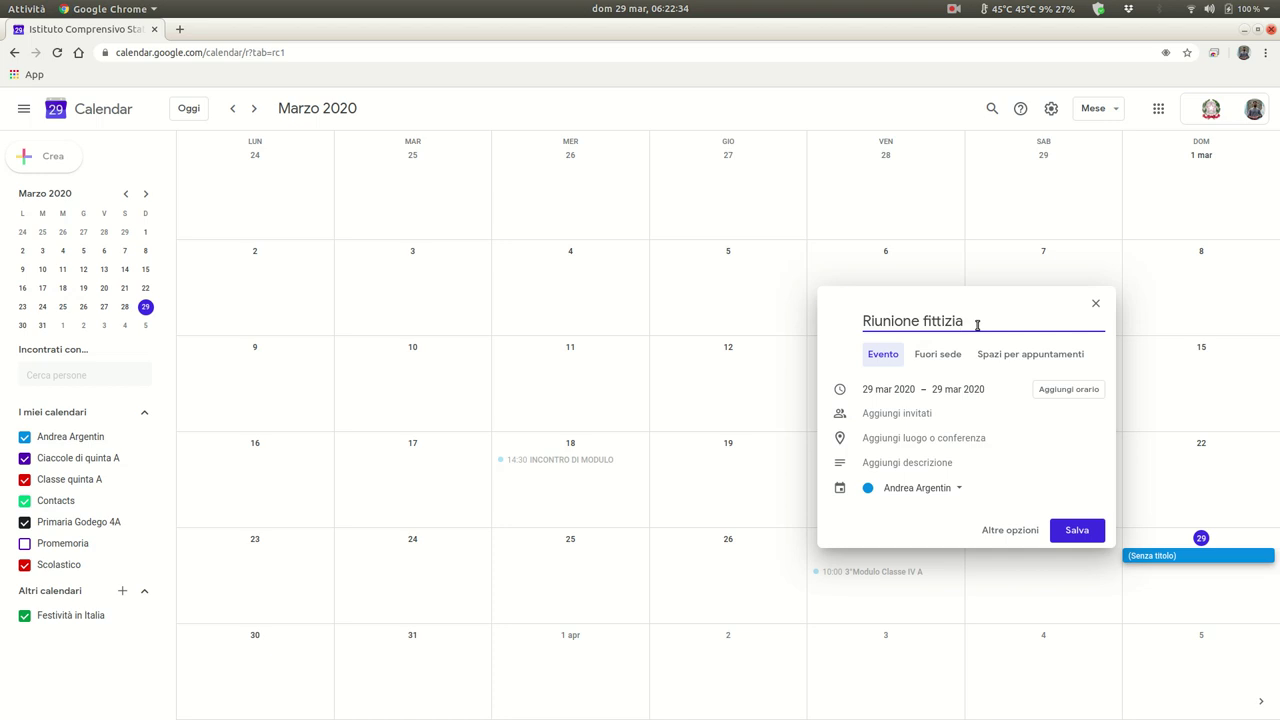
click(987, 531)
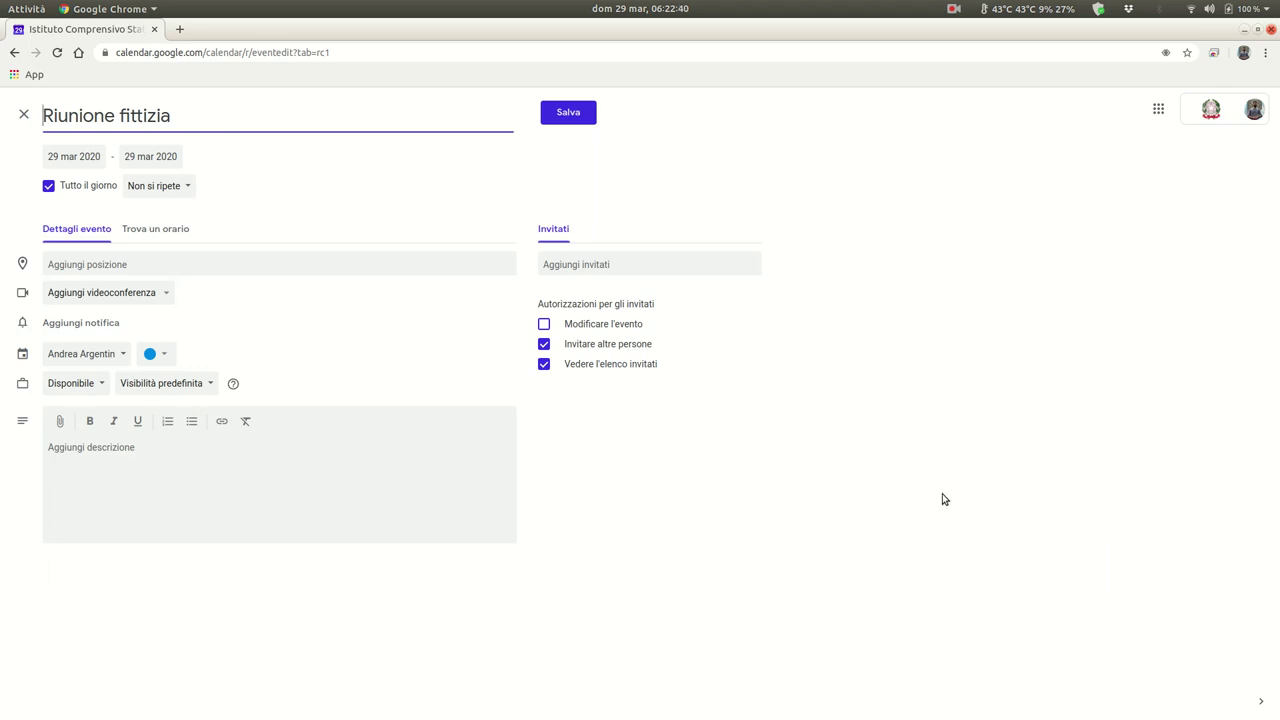
- Make the event run 17:00–18:00 instead of all-day and attach a Hangouts Meet link
click(48, 187)
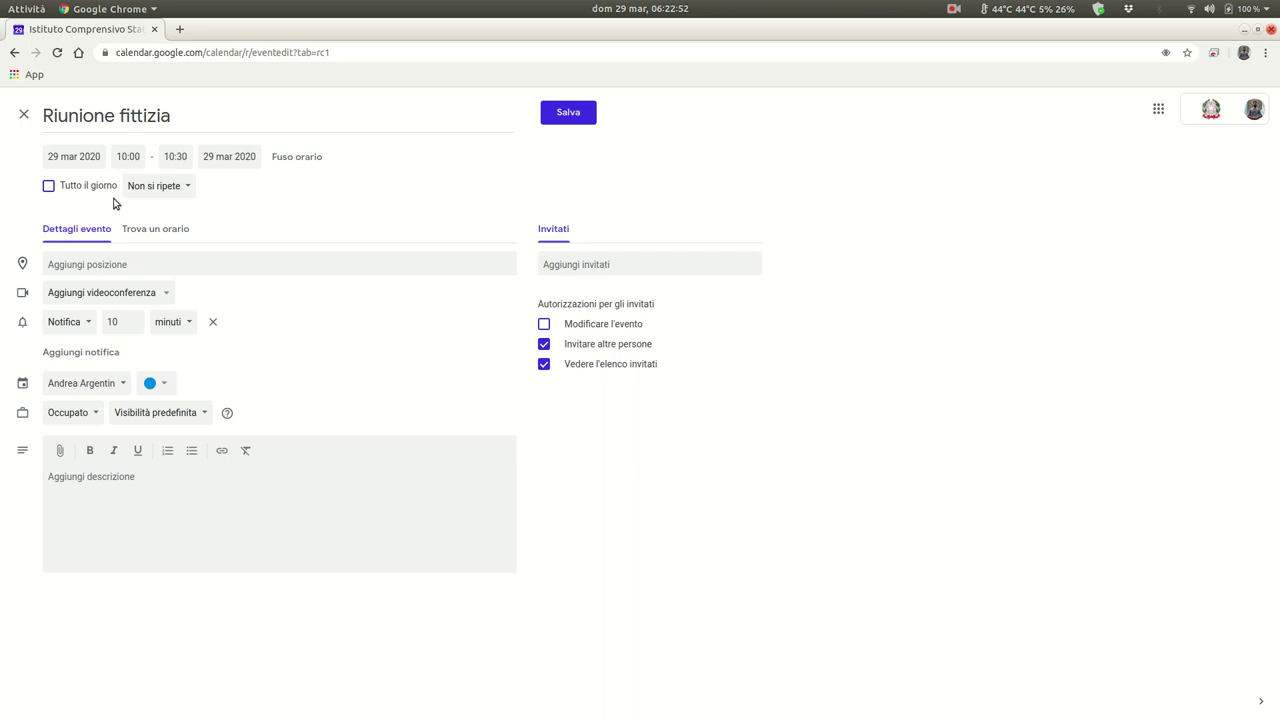
click(128, 157)
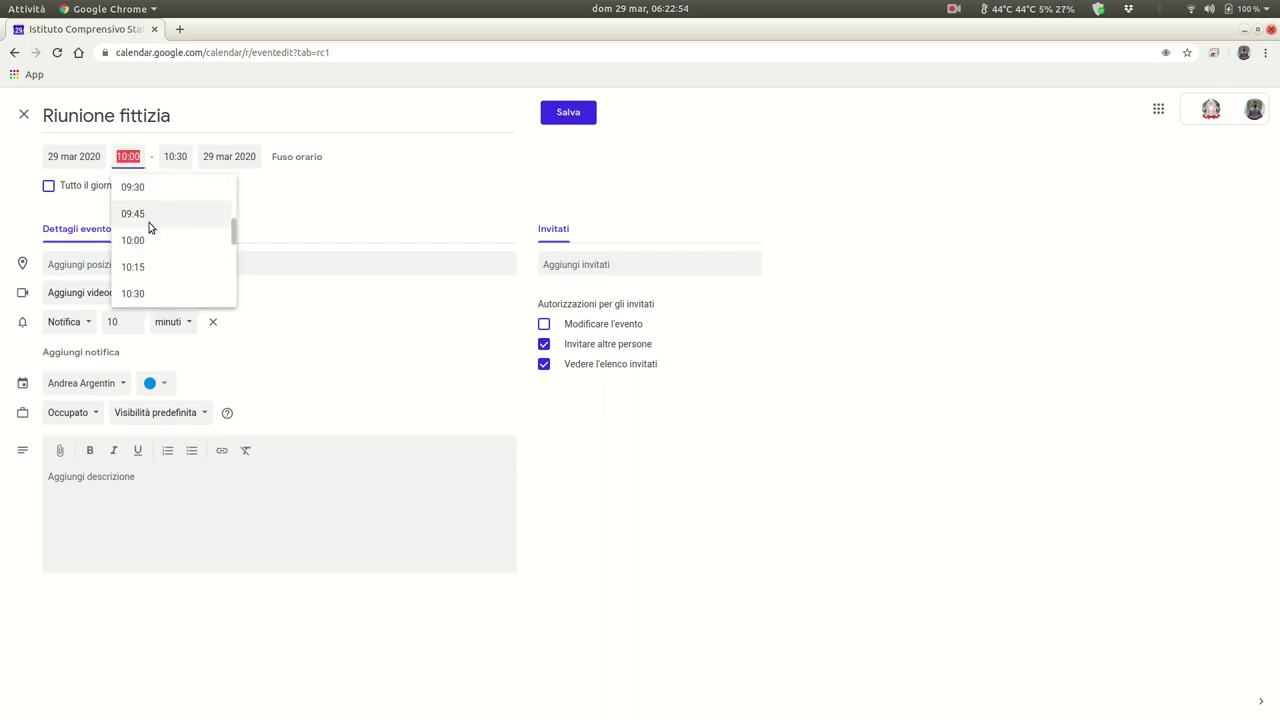
scroll(164, 252, down, 2)
scroll(164, 252, down, 6)
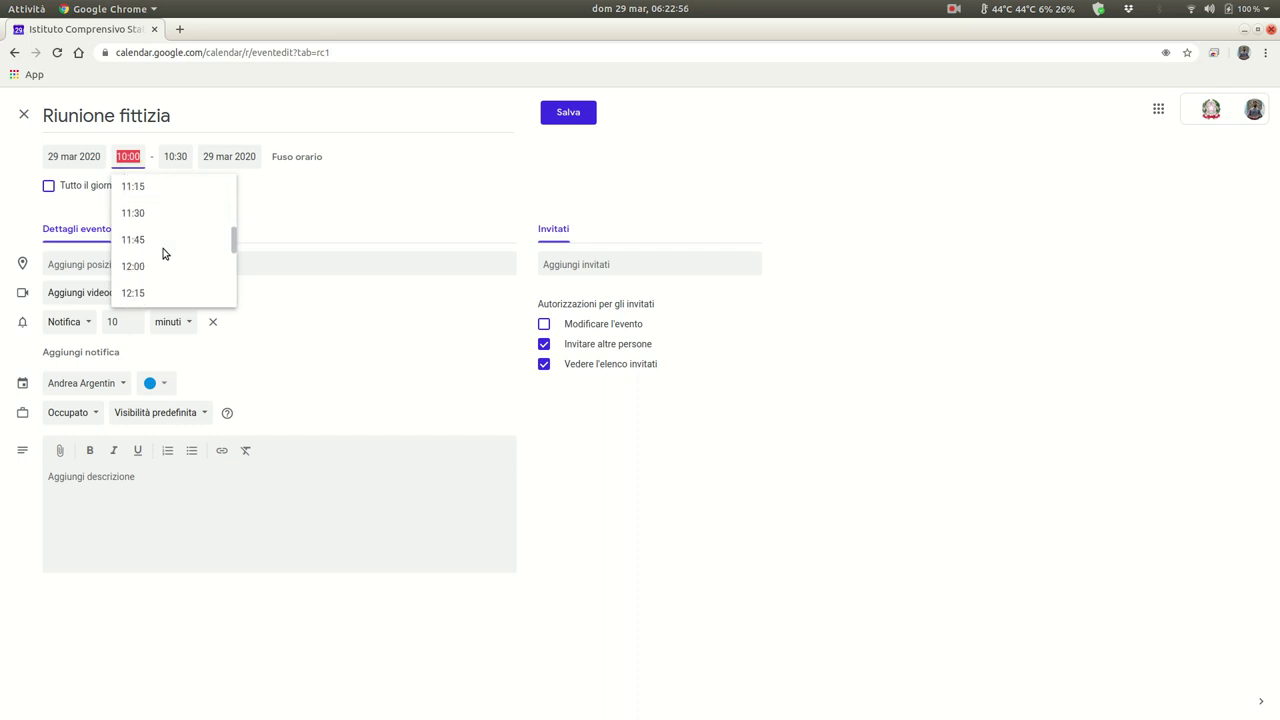
scroll(186, 254, down, 5)
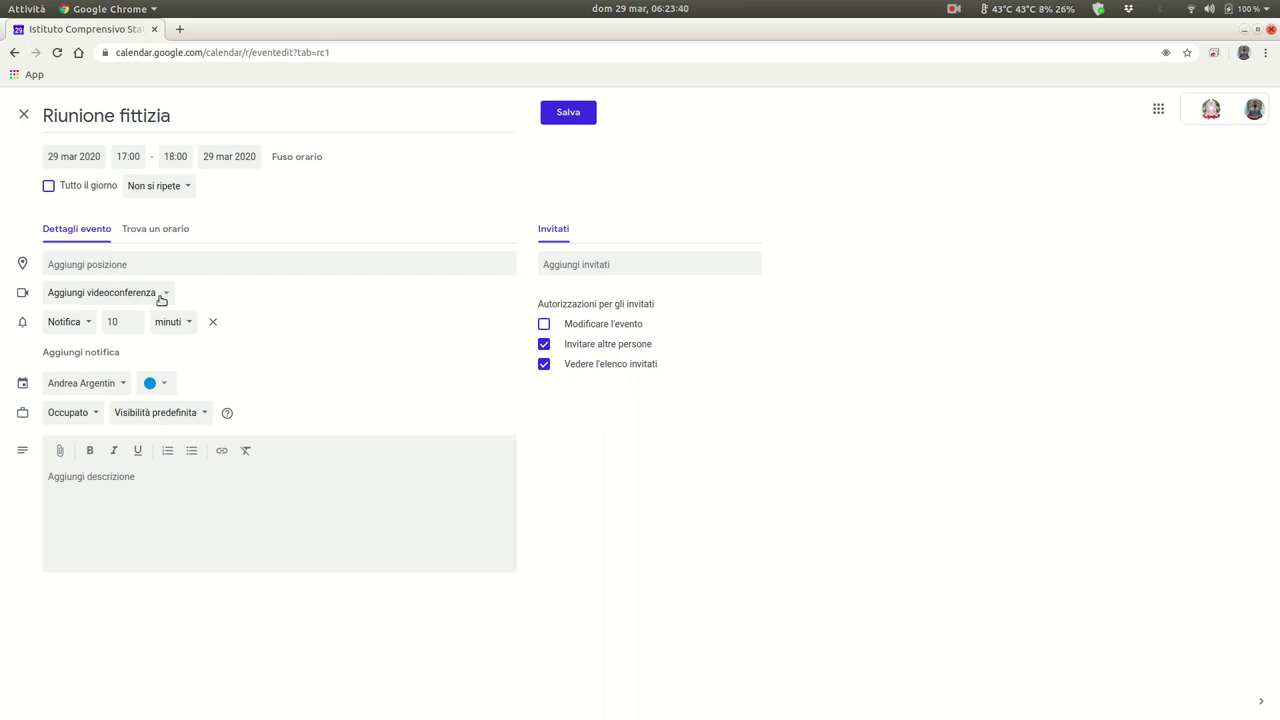
click(161, 296)
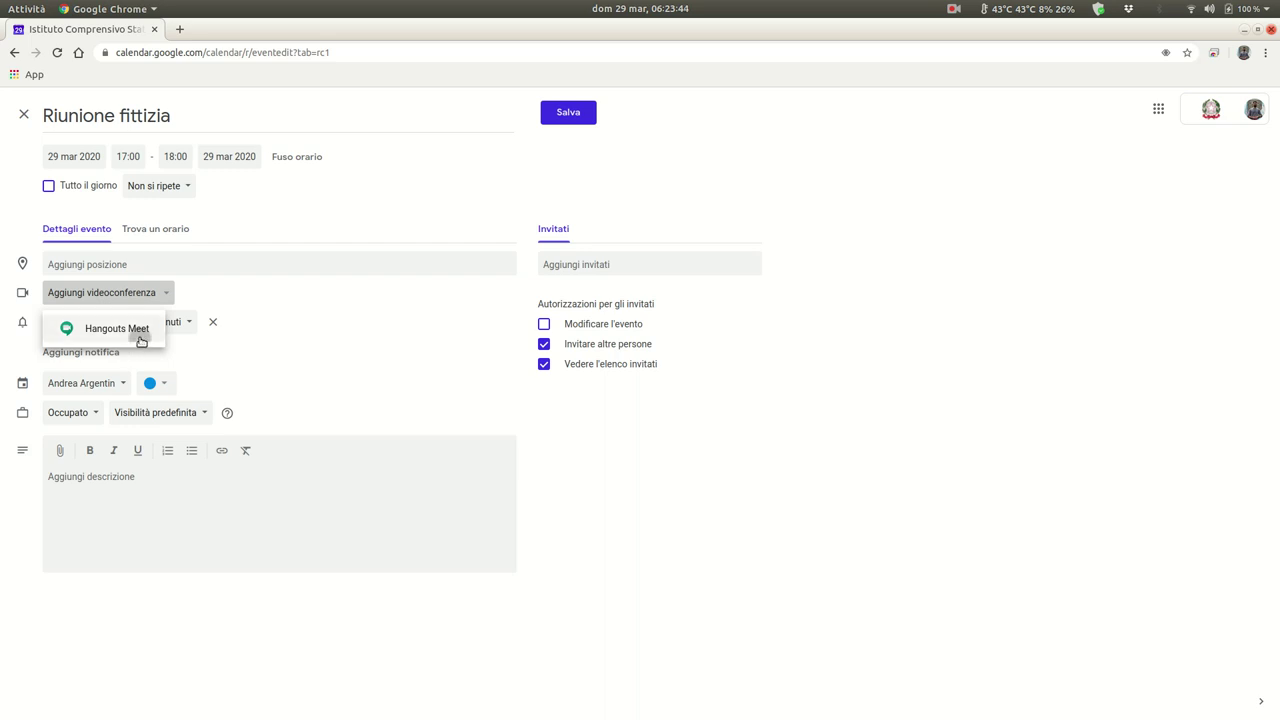
click(140, 336)
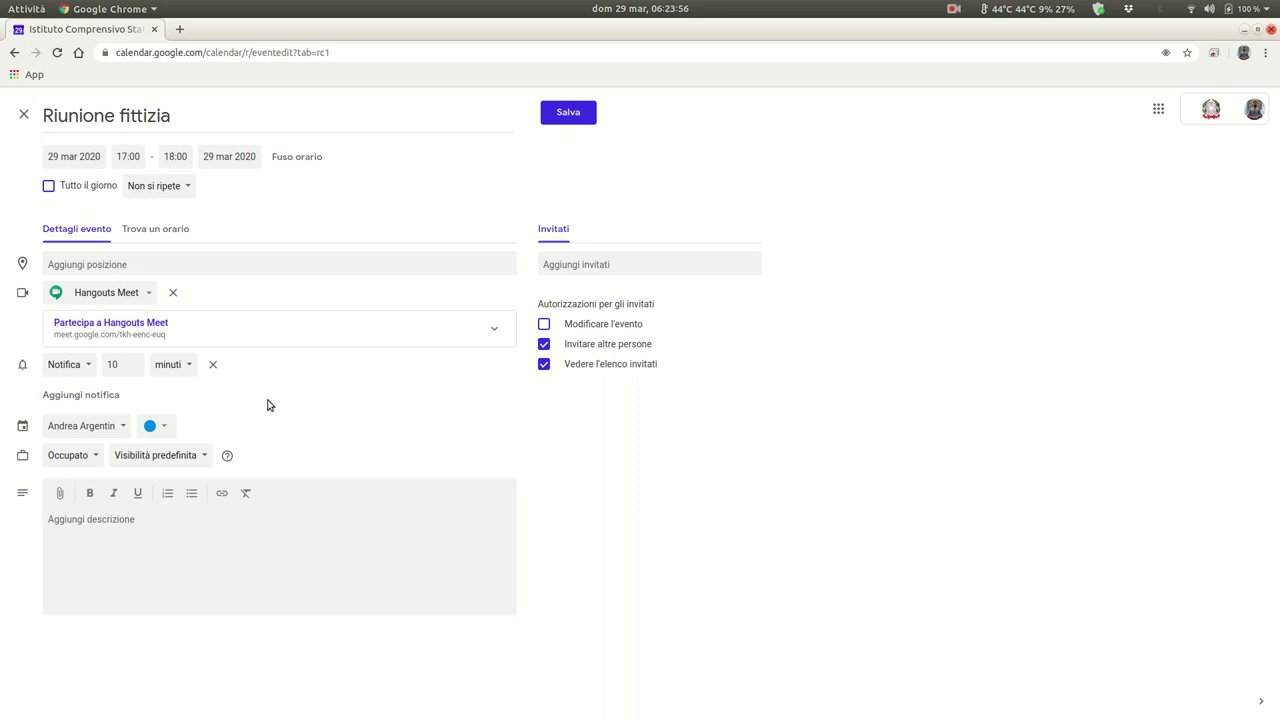
- Add the administrator address and a suggested student account as guests
click(586, 264)
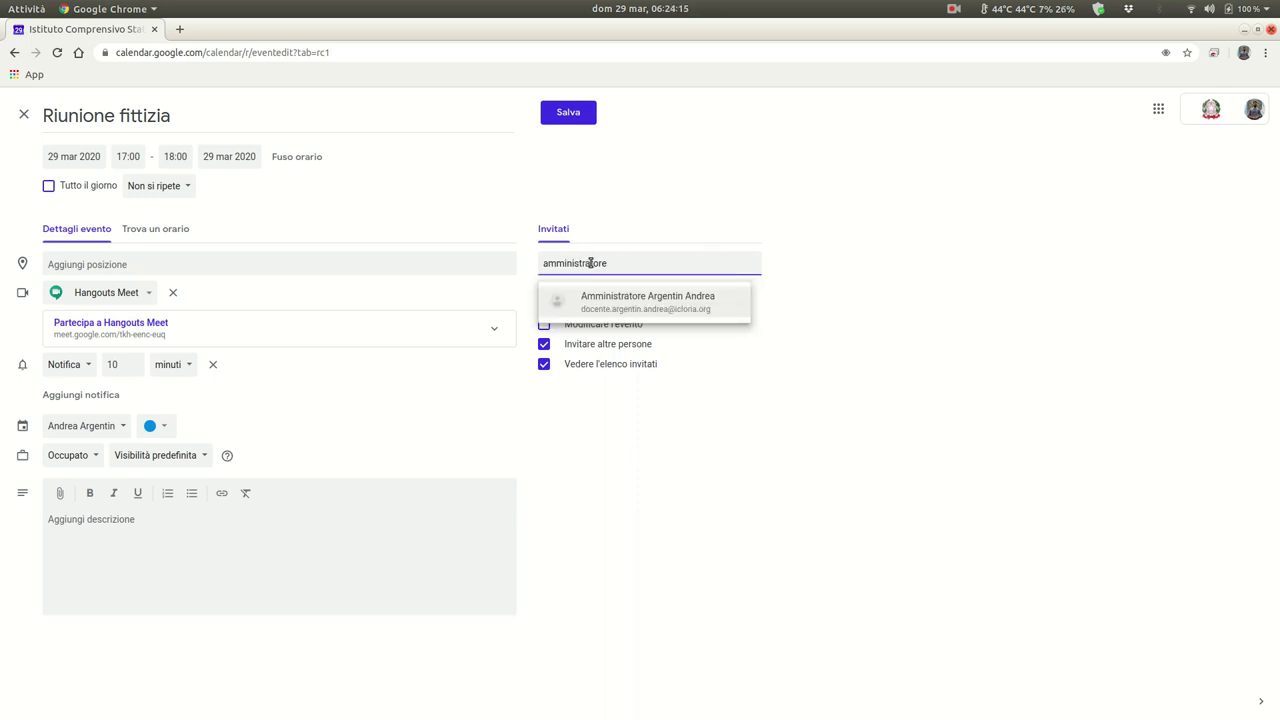
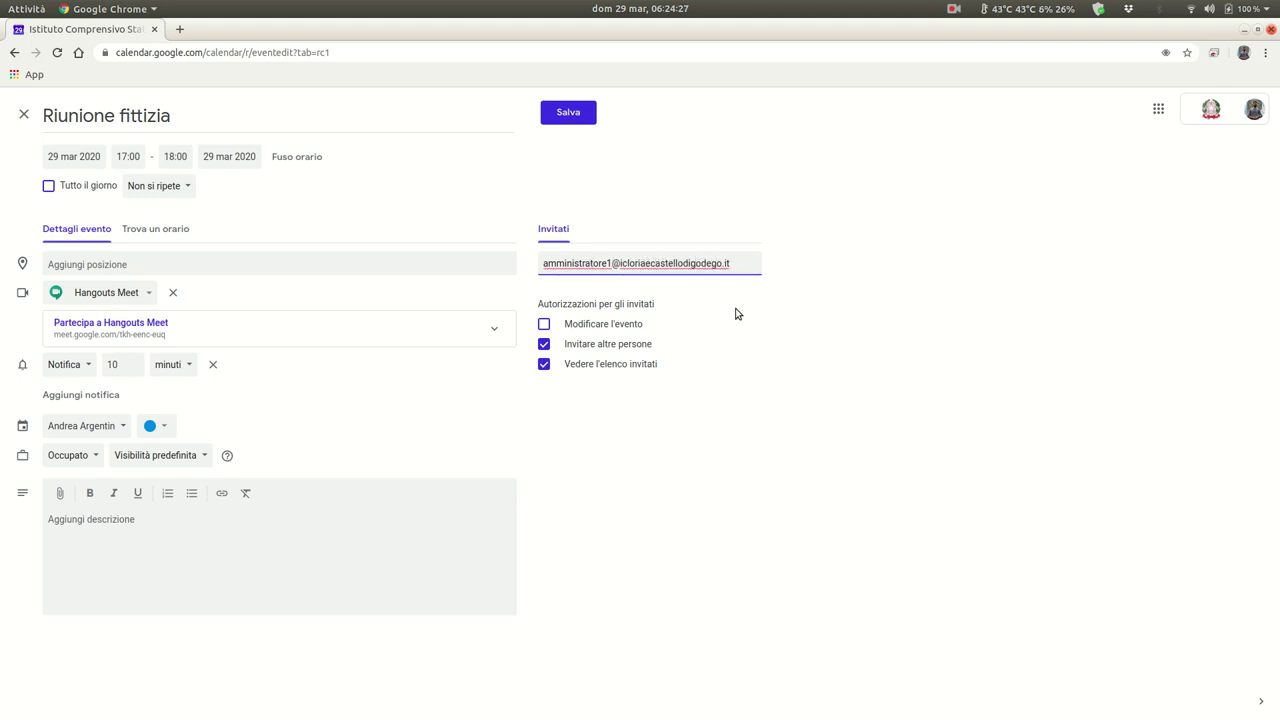
key(Return)
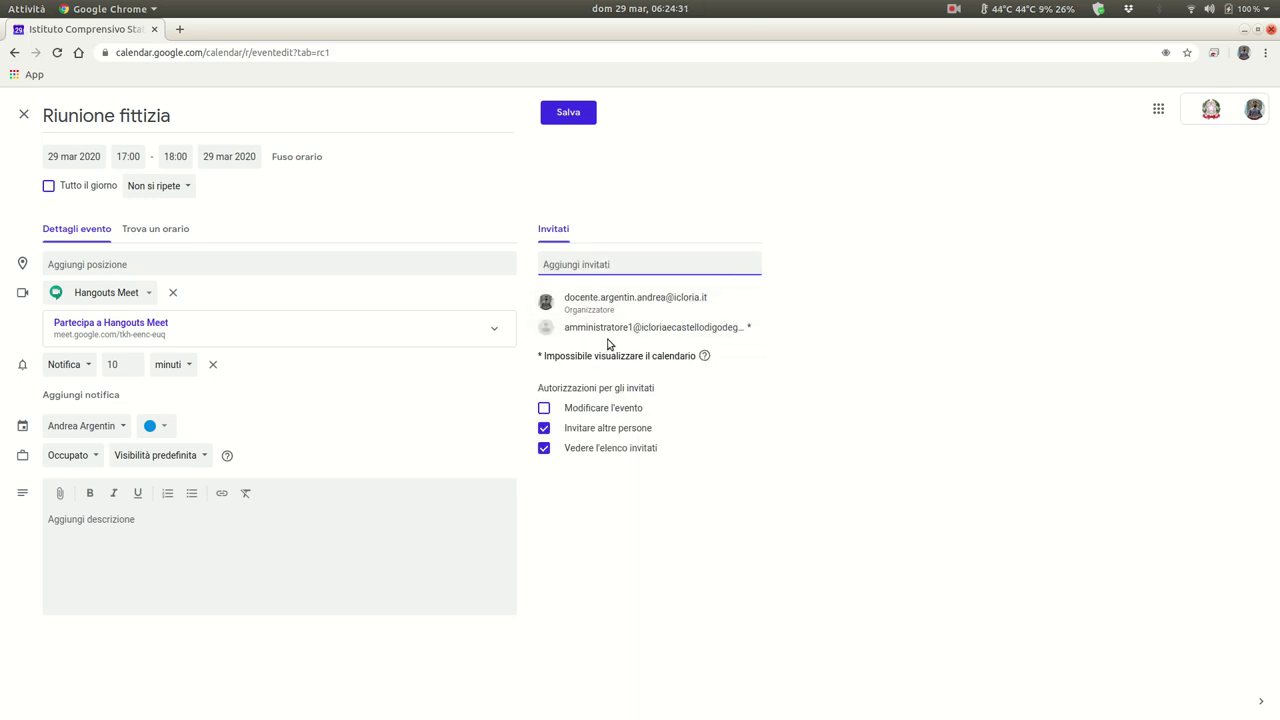
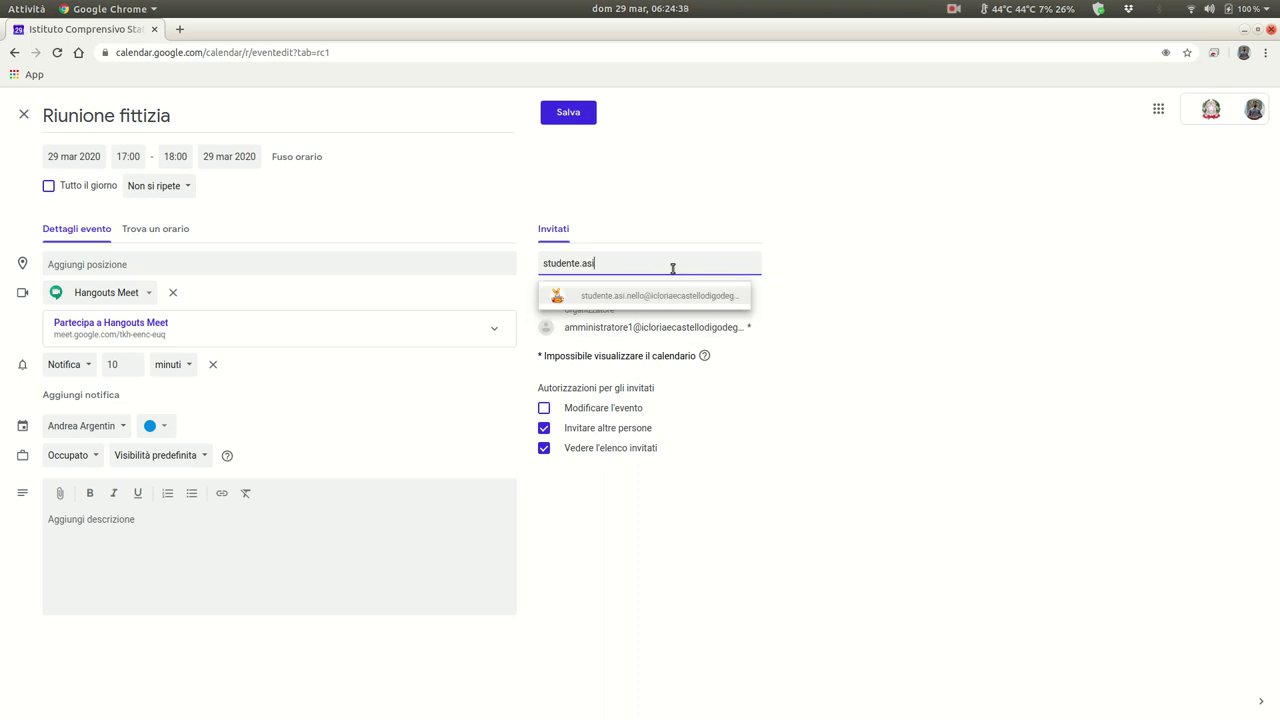
click(677, 296)
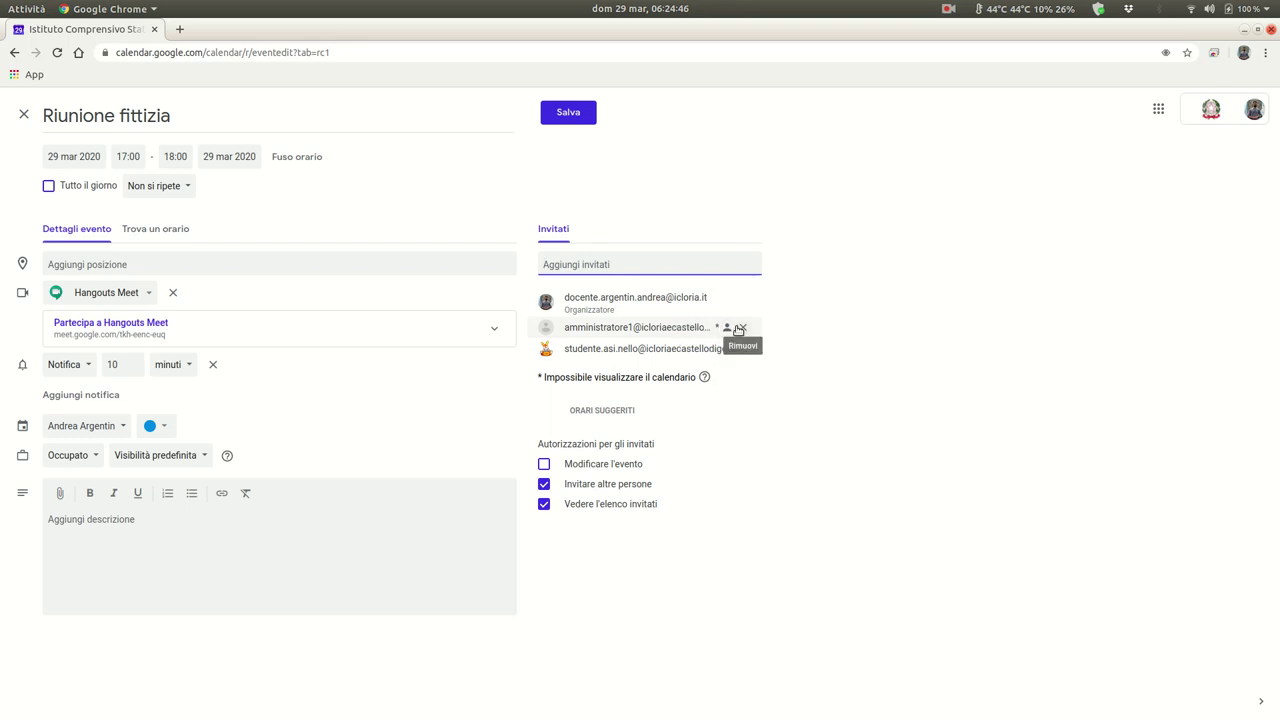
- Replace the incomplete administrator guest with the full school address
mouse_move(704, 328)
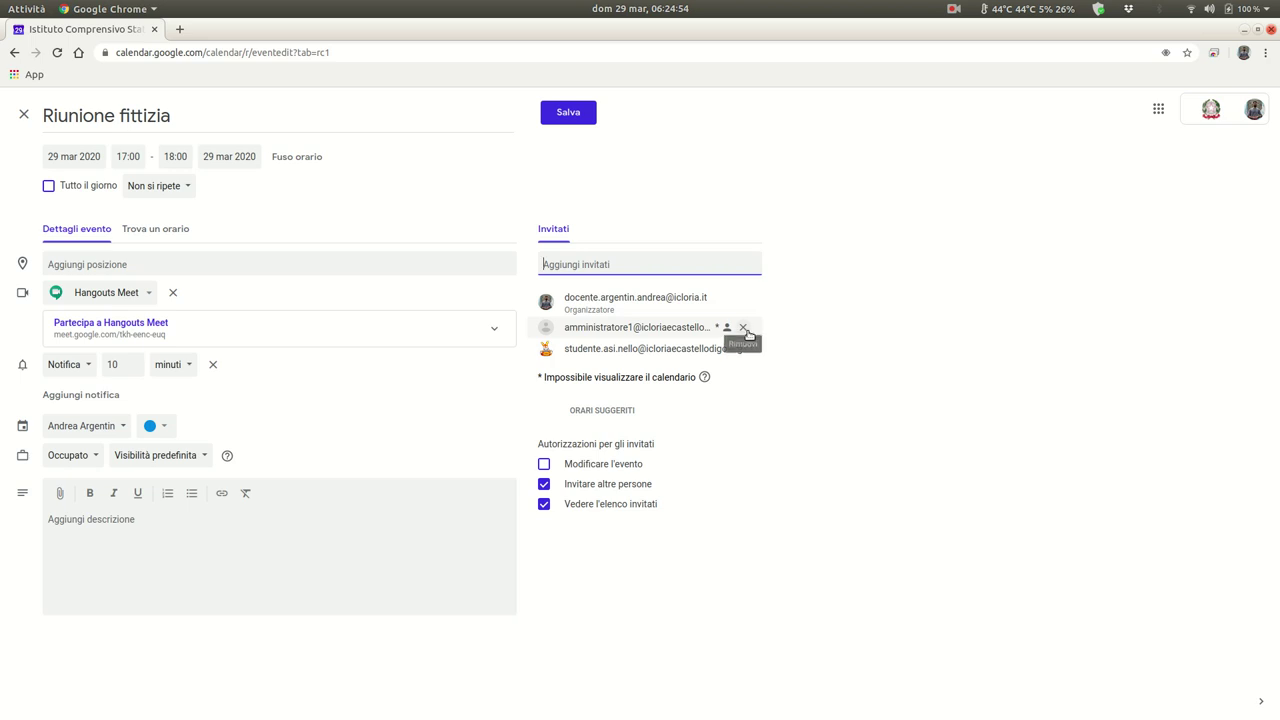
click(743, 327)
click(674, 263)
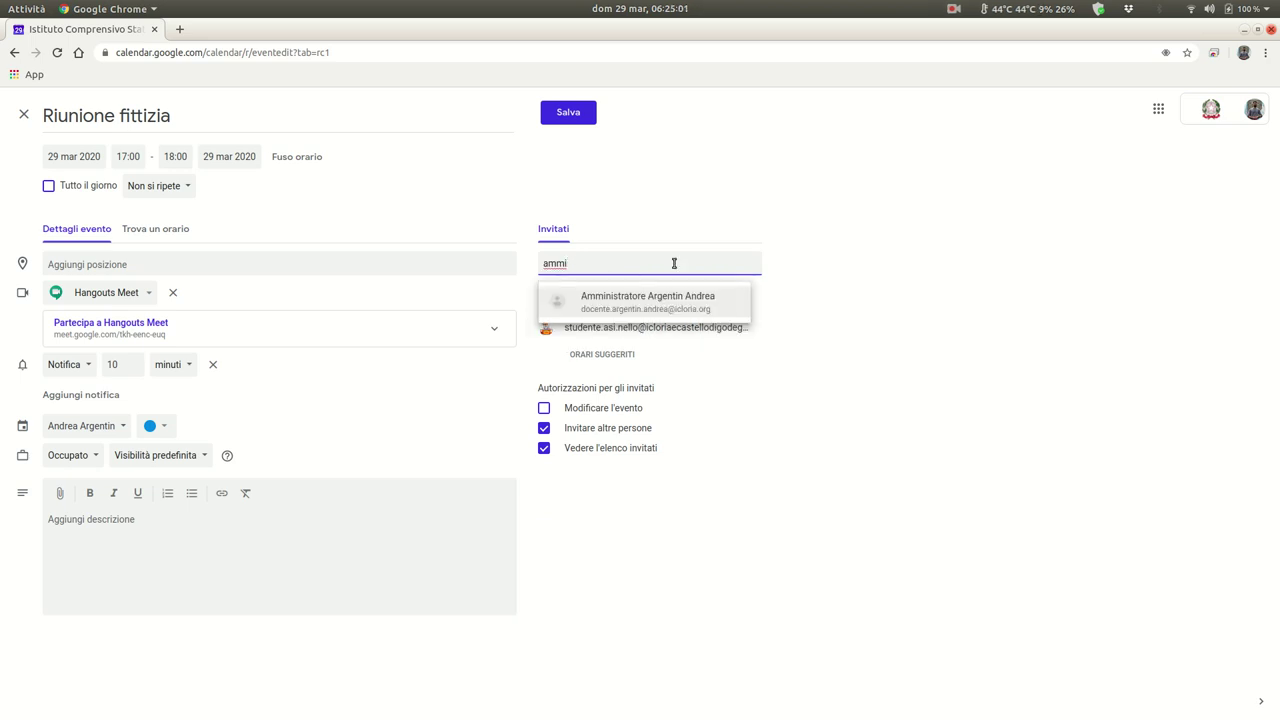
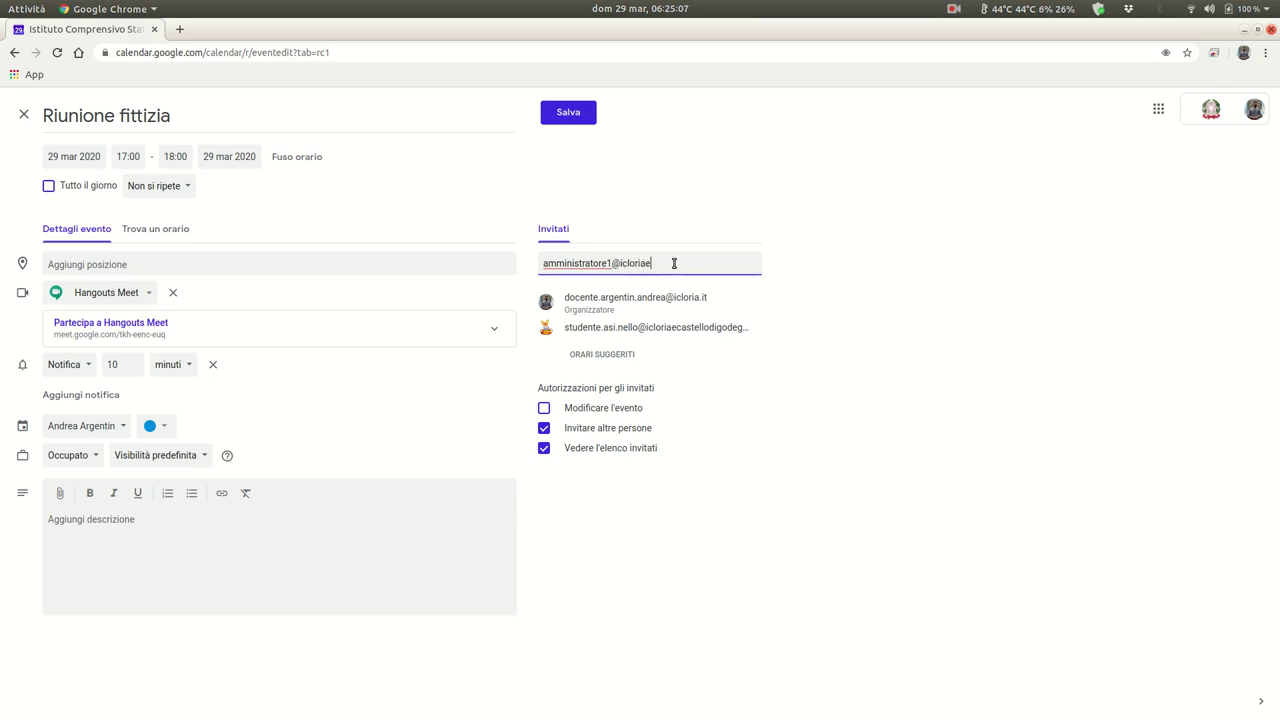
key(Return)
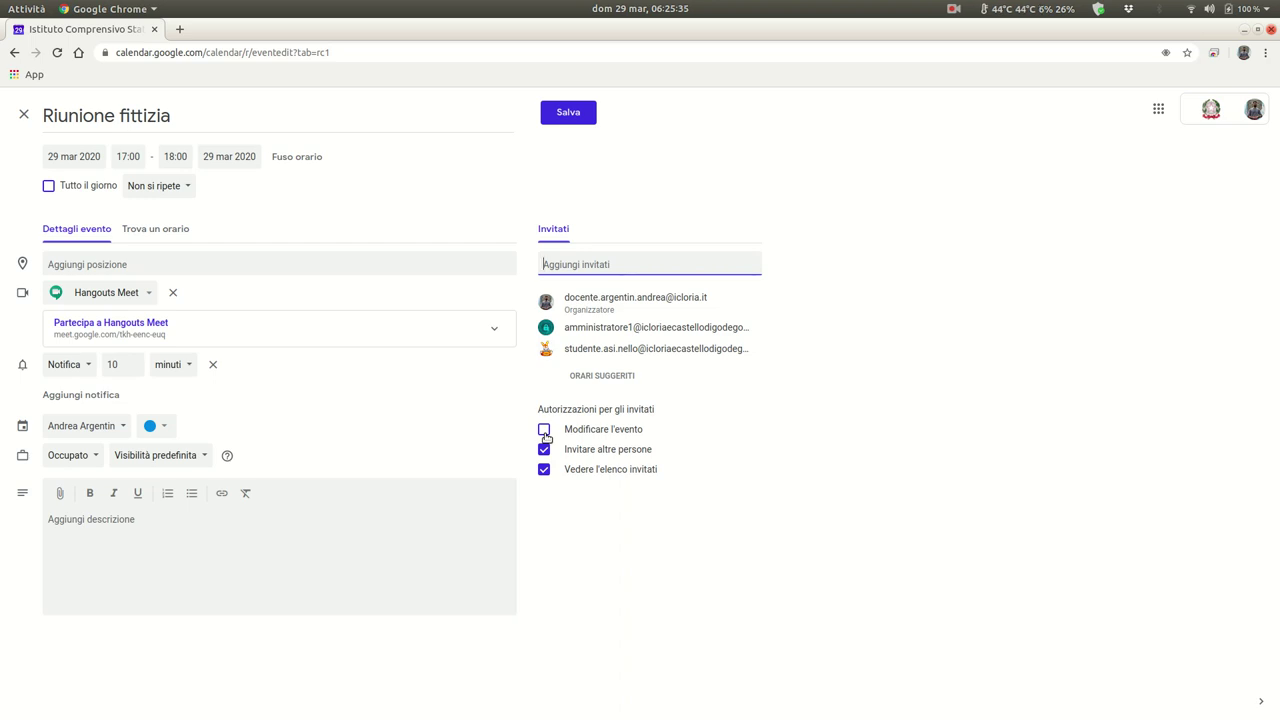
- Limit guests to seeing the guest list, add a second notification, and save the event
click(545, 431)
click(544, 452)
click(172, 364)
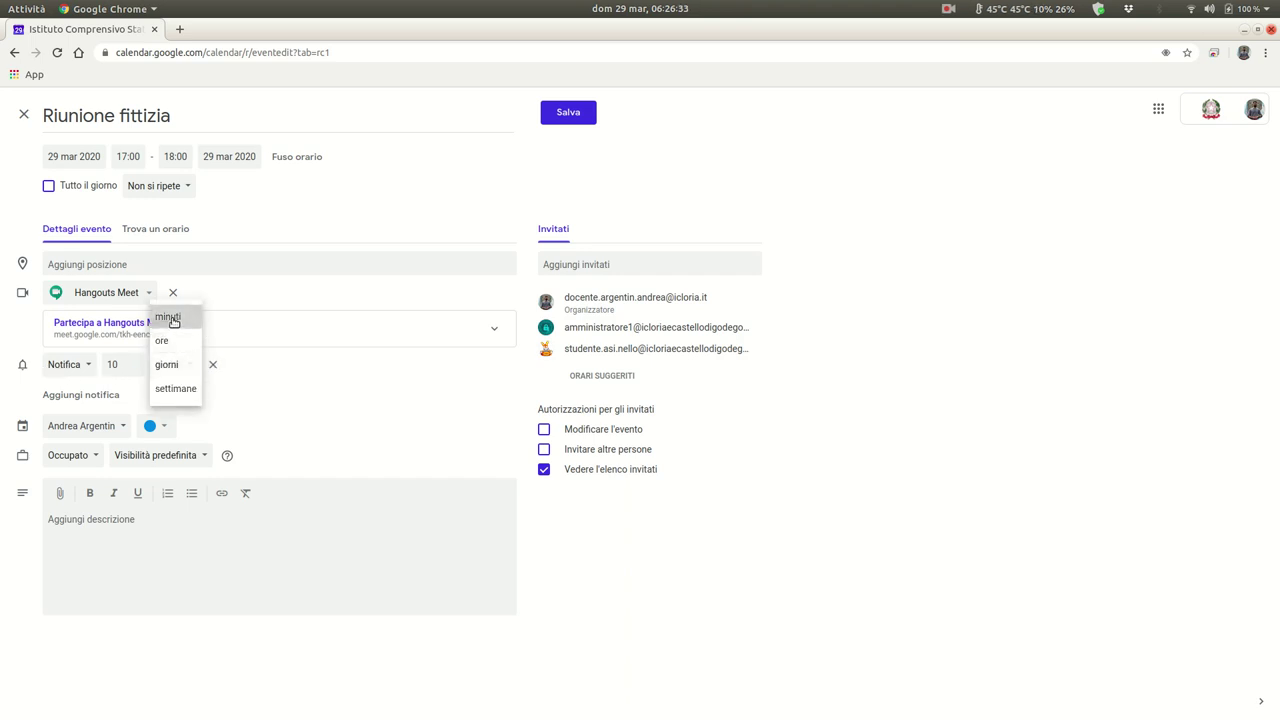
click(168, 316)
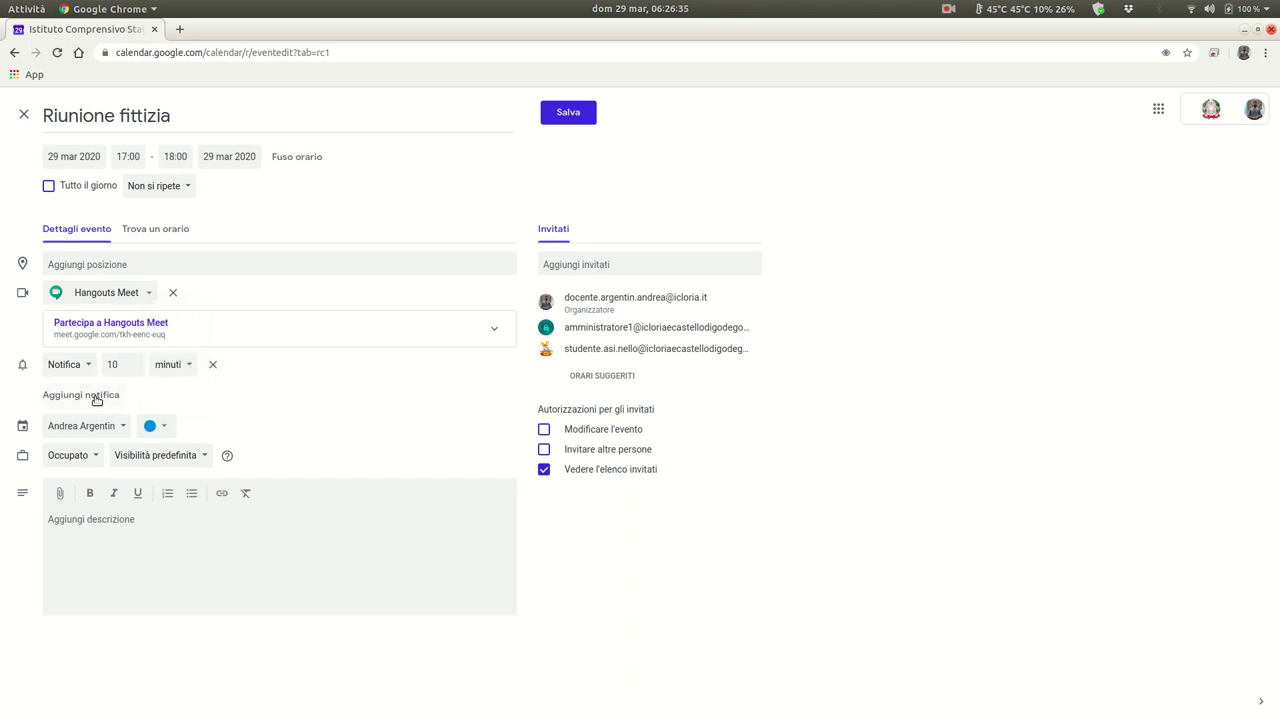
click(99, 397)
click(70, 394)
click(568, 114)
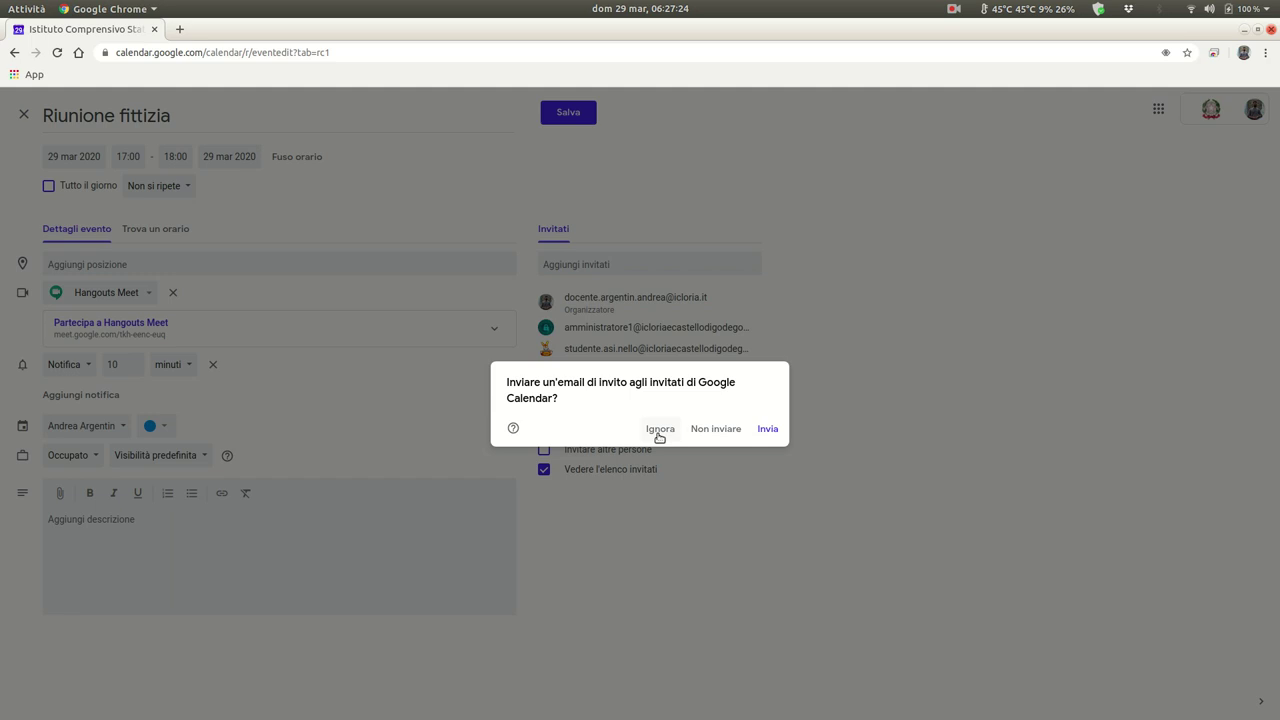
- Send the invitation emails to the guests and open a new browser tab
click(768, 429)
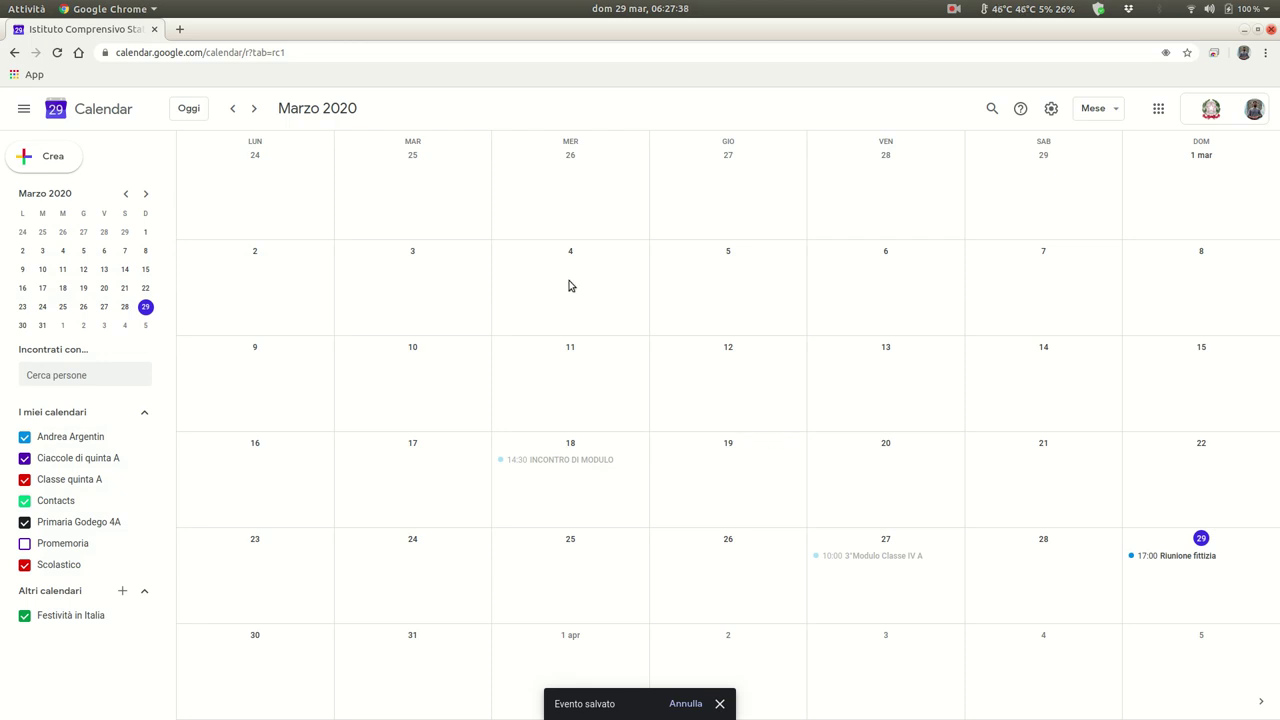
click(181, 29)
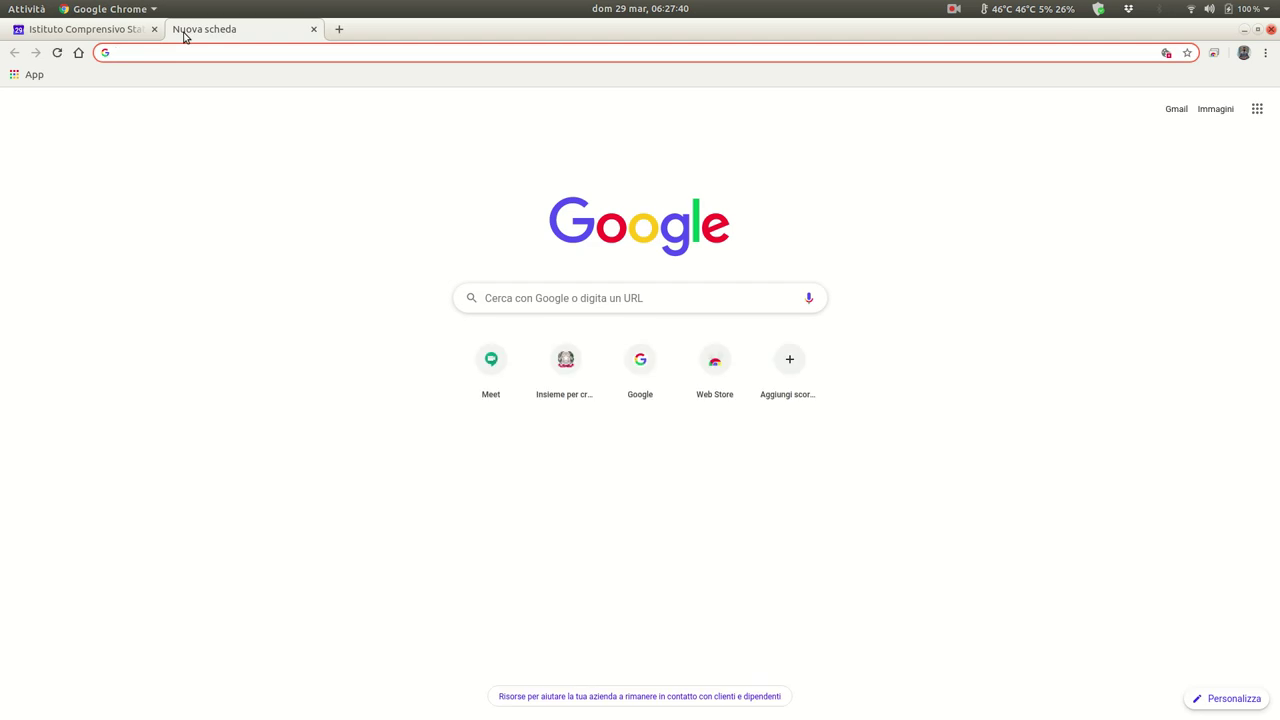
- Load meet.google.com to confirm Riunione fittizia is listed at 17:00, then launch Firefox
text(meet.google.)
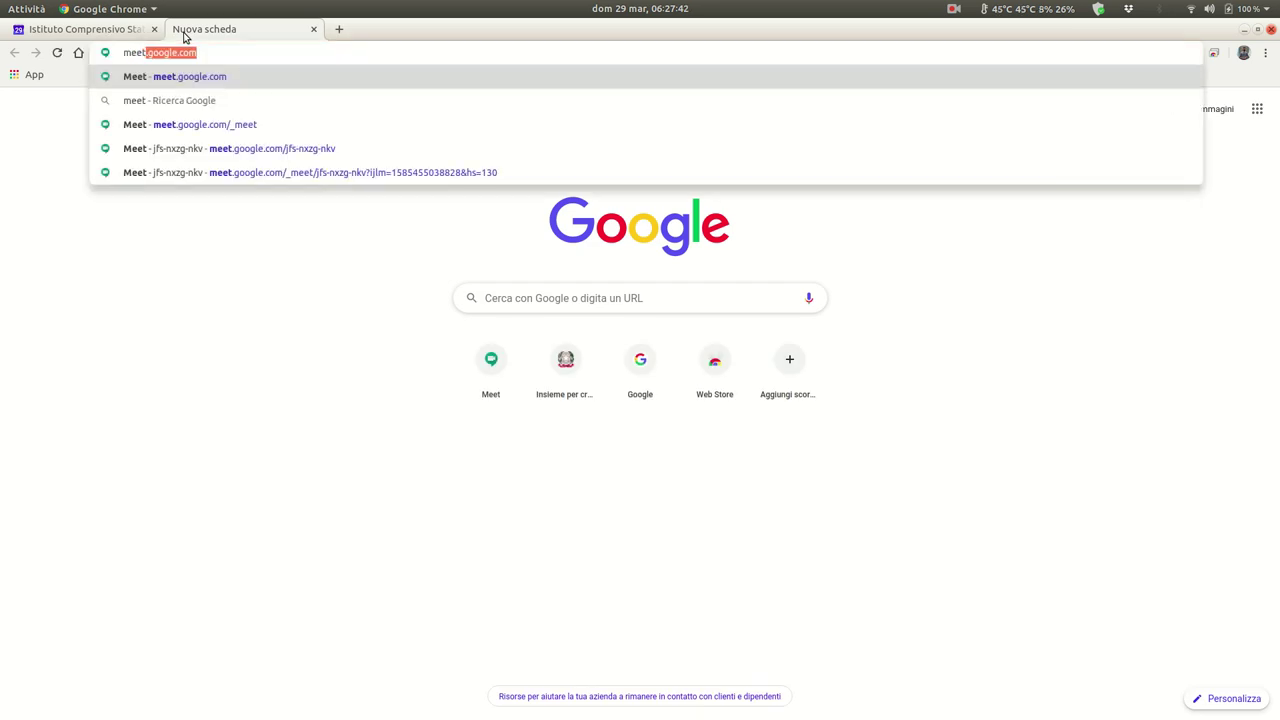
text(co)
key(Return)
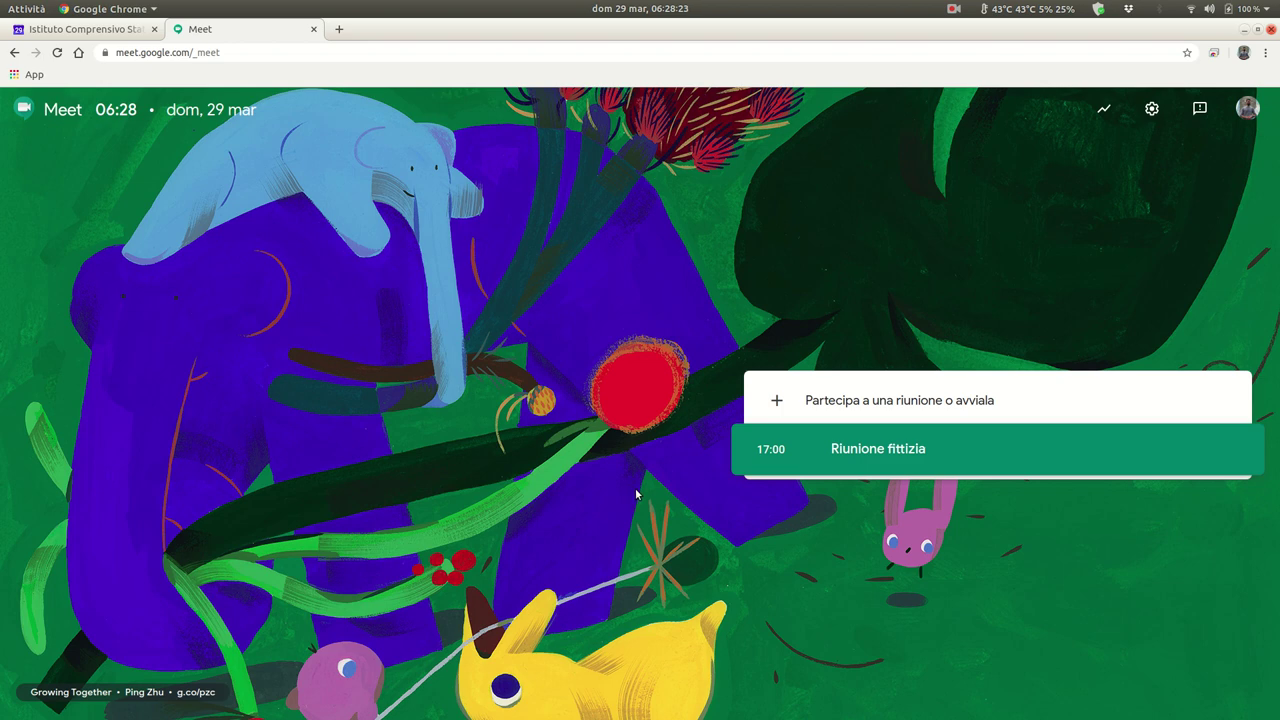
mouse_move(450, 712)
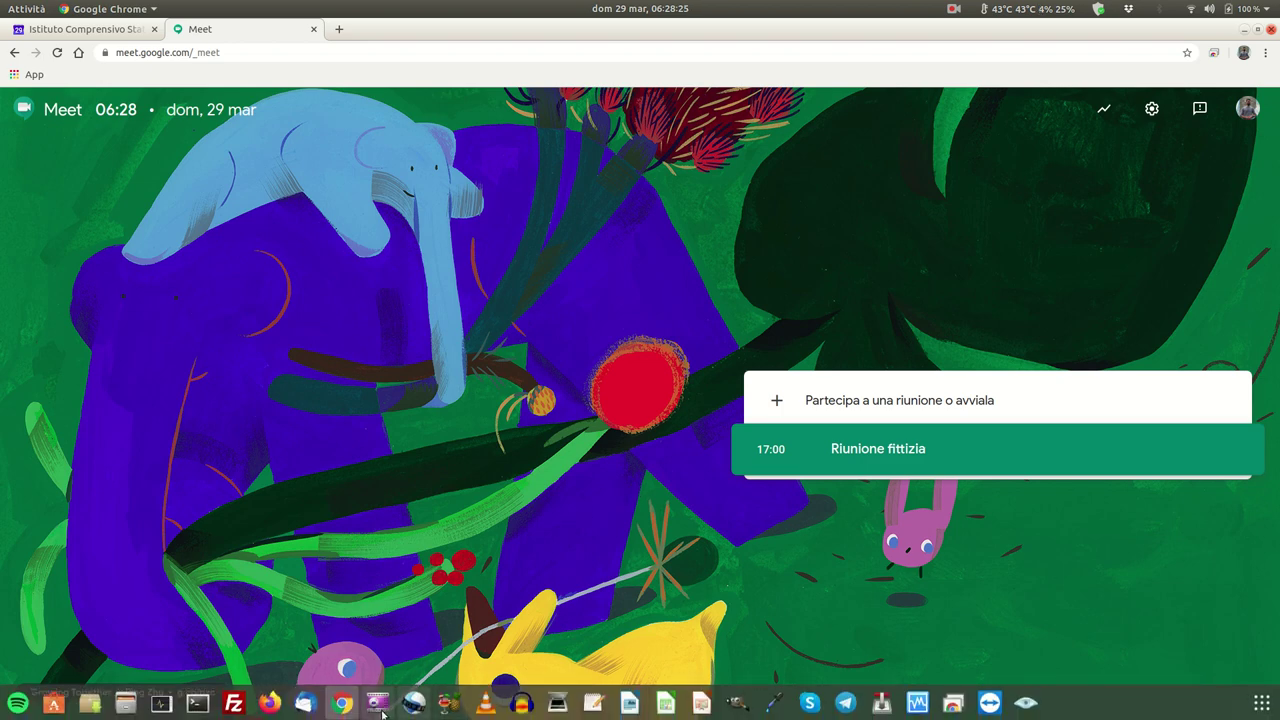
click(269, 702)
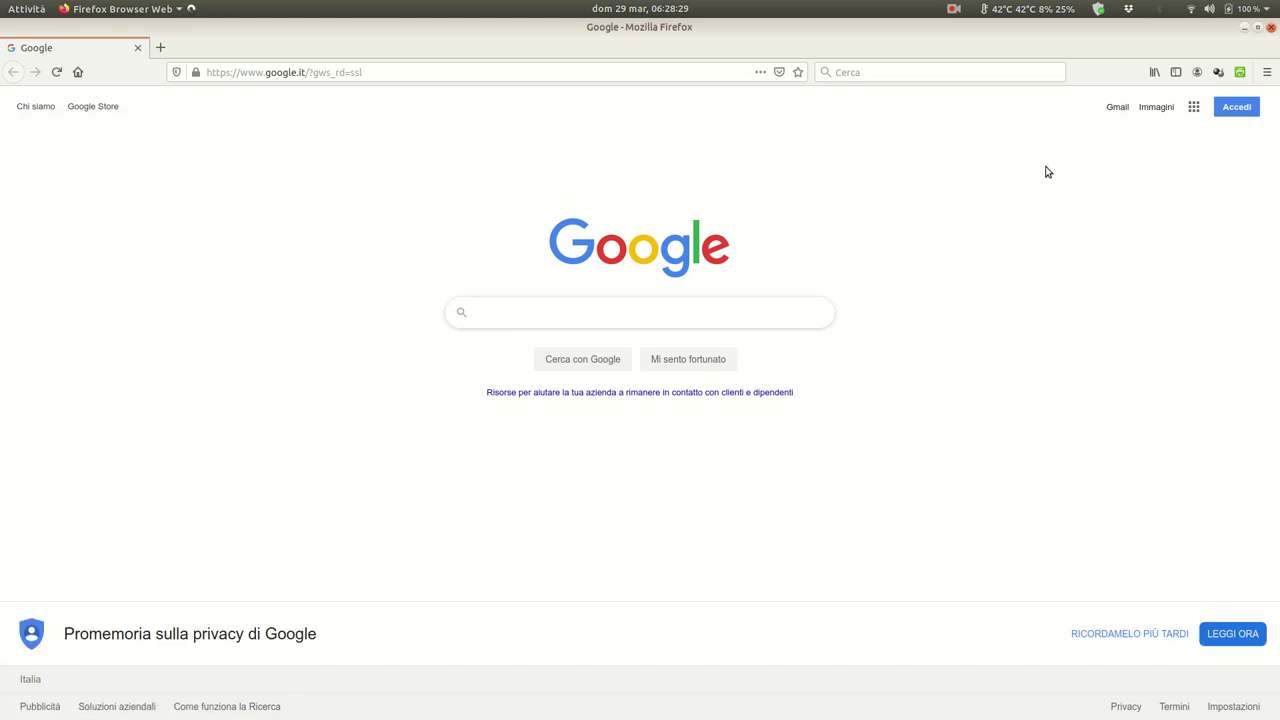
- Sign in to Gmail in Firefox with the invited administrator account's email and password
click(1118, 108)
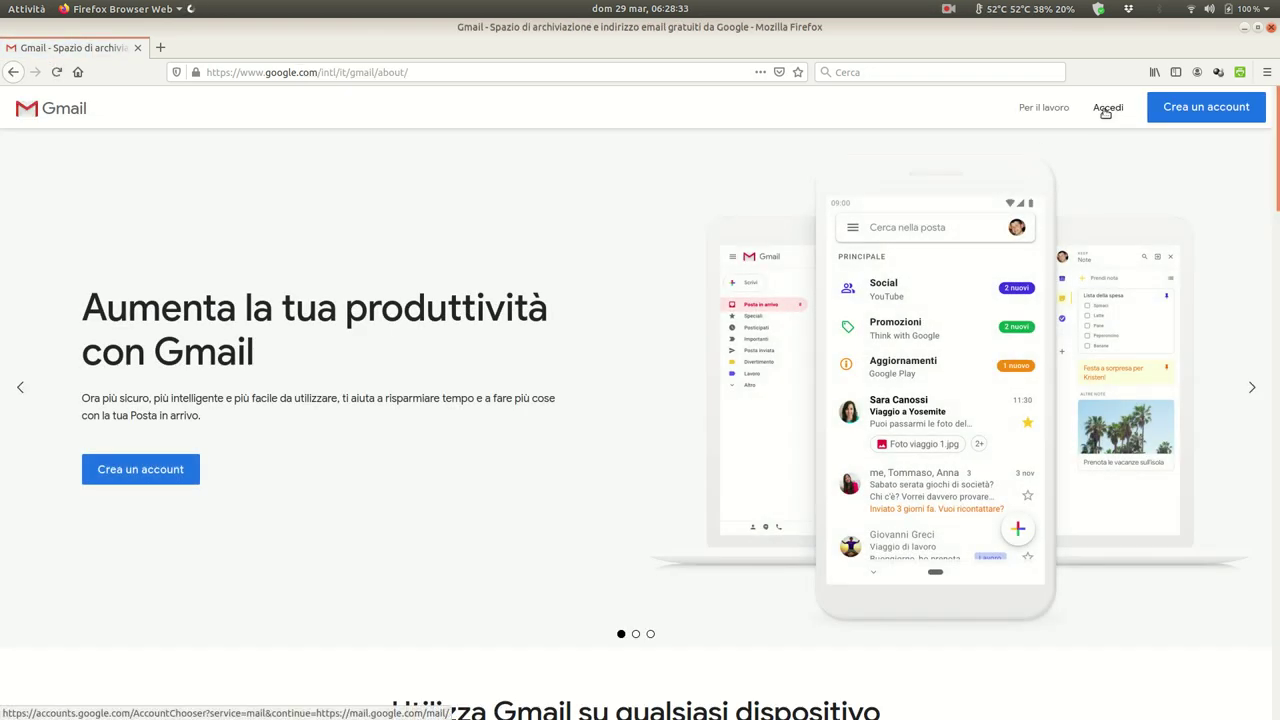
click(1106, 110)
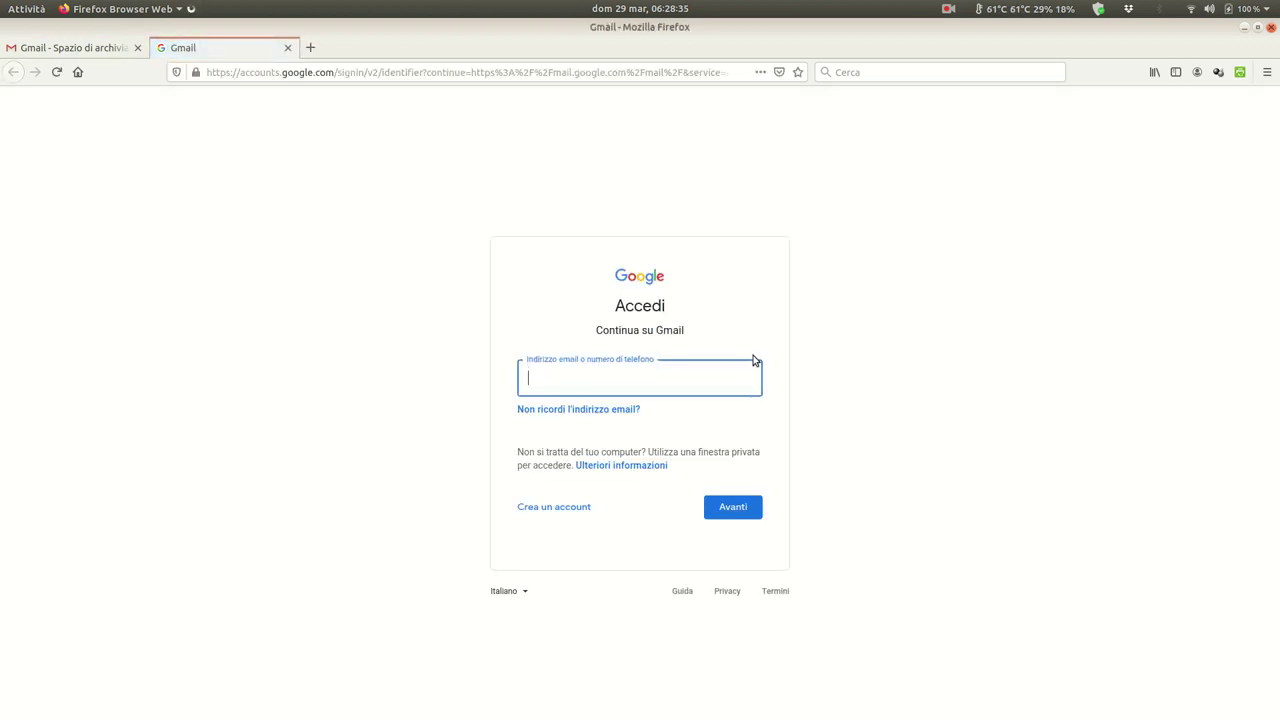
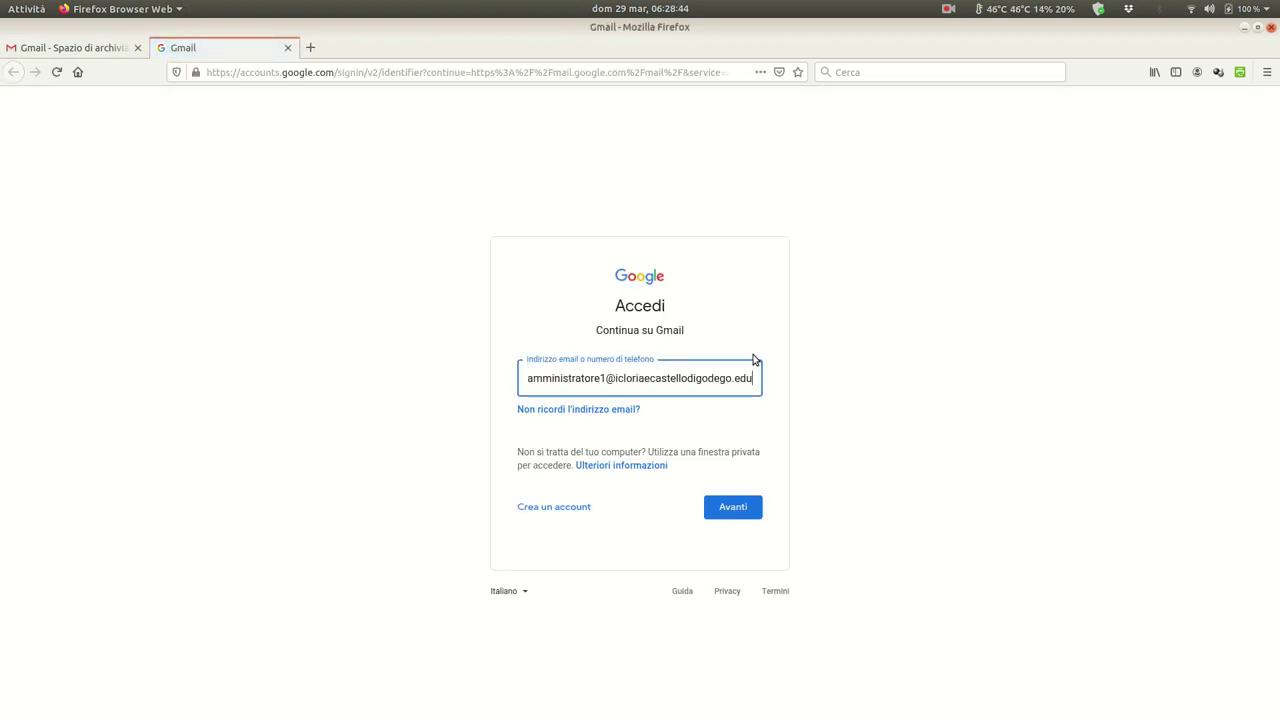
key(Return)
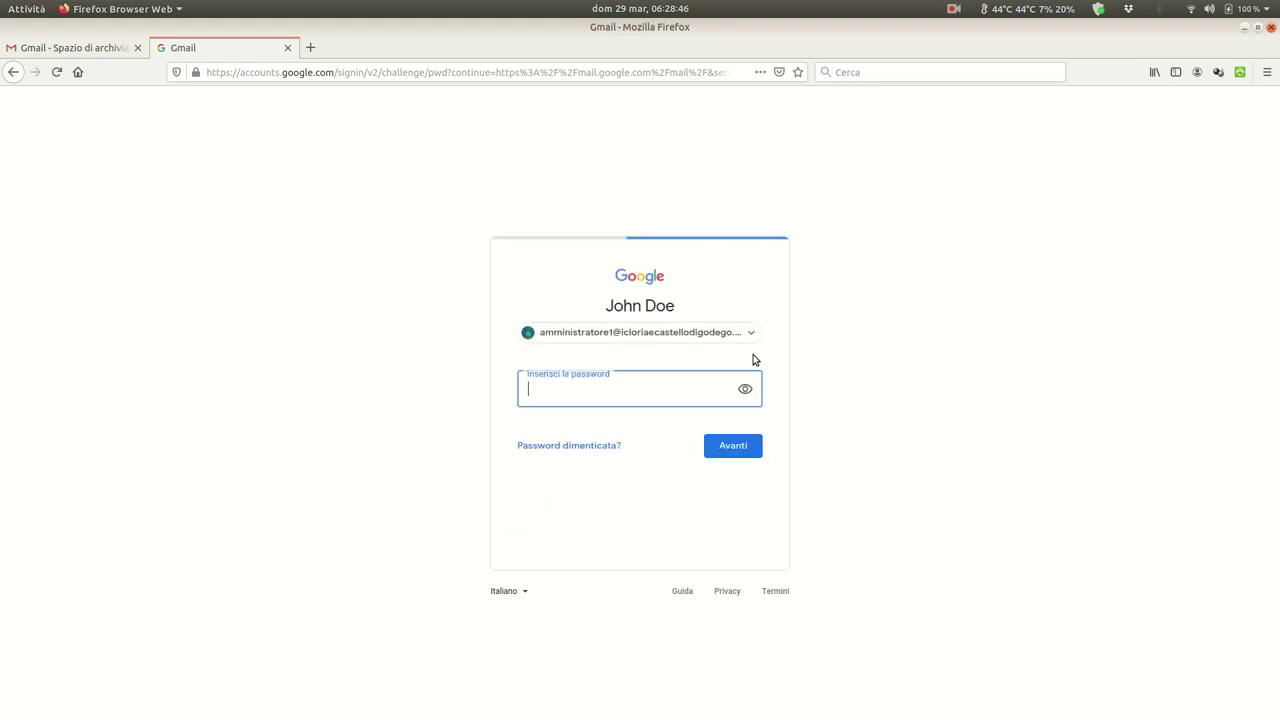
text(********)
key(Return)
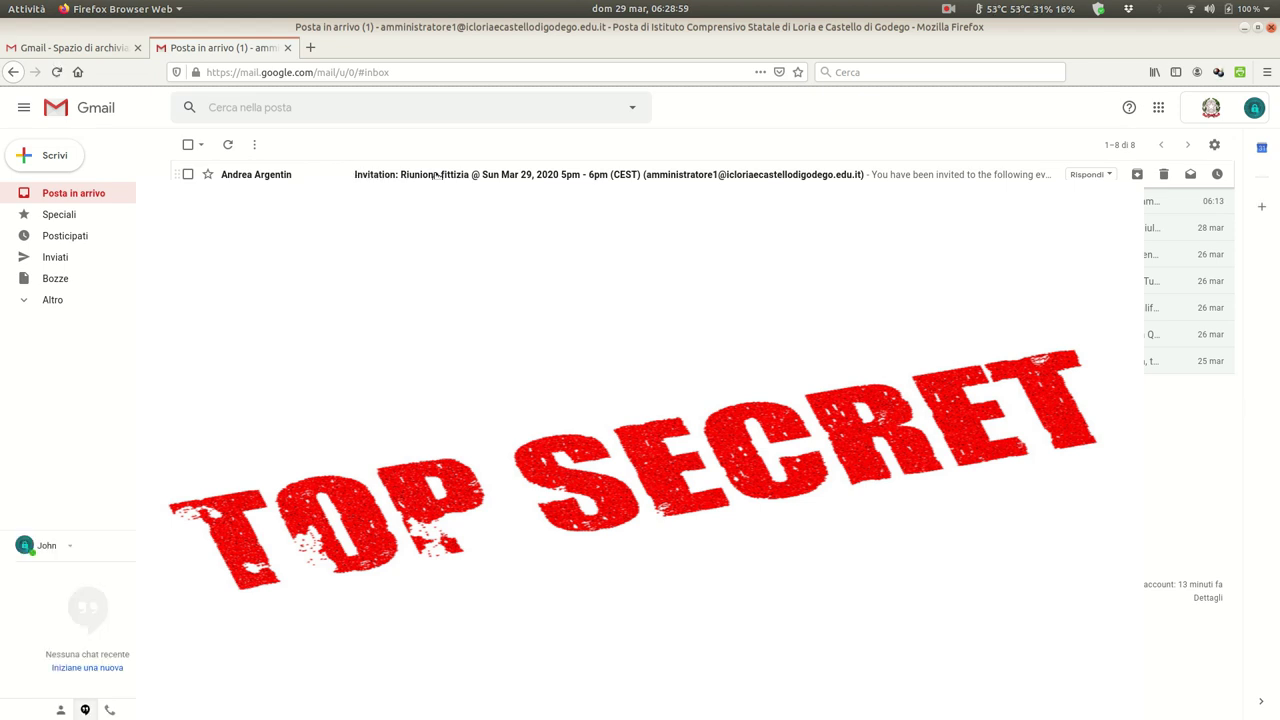
- Open the Riunione fittizia invitation email and answer Sì to accept it
click(437, 175)
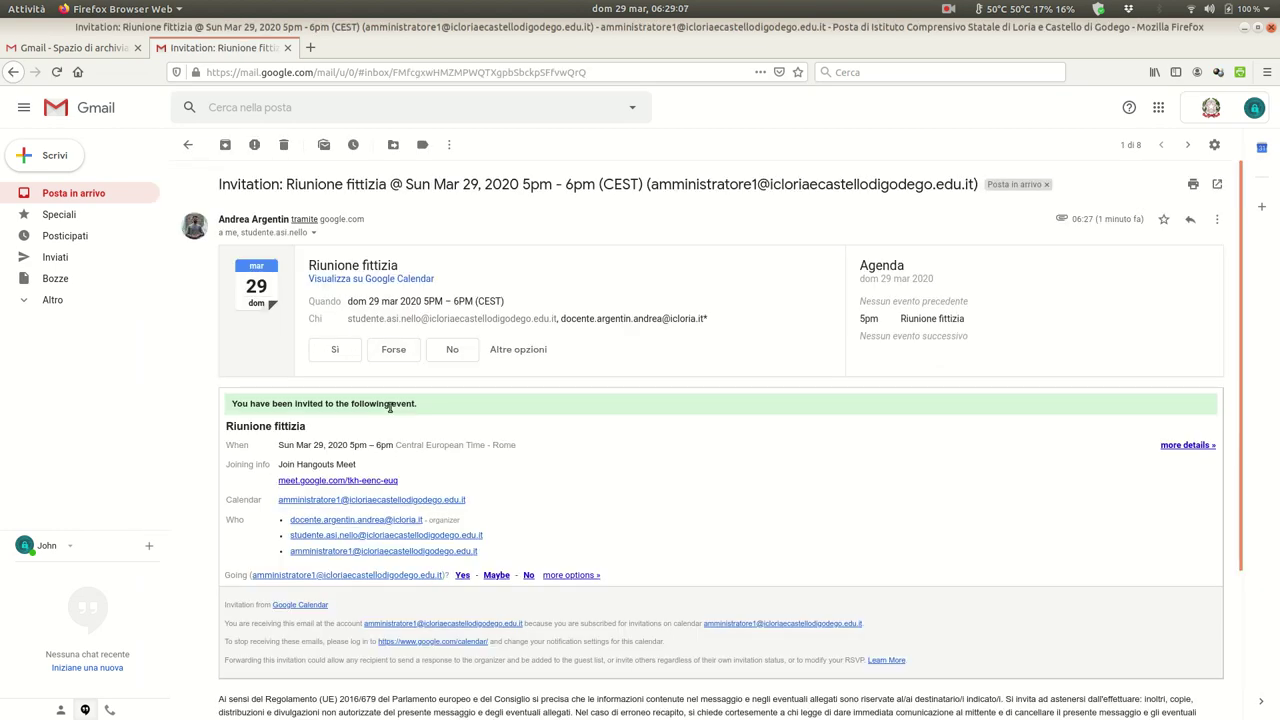
click(338, 354)
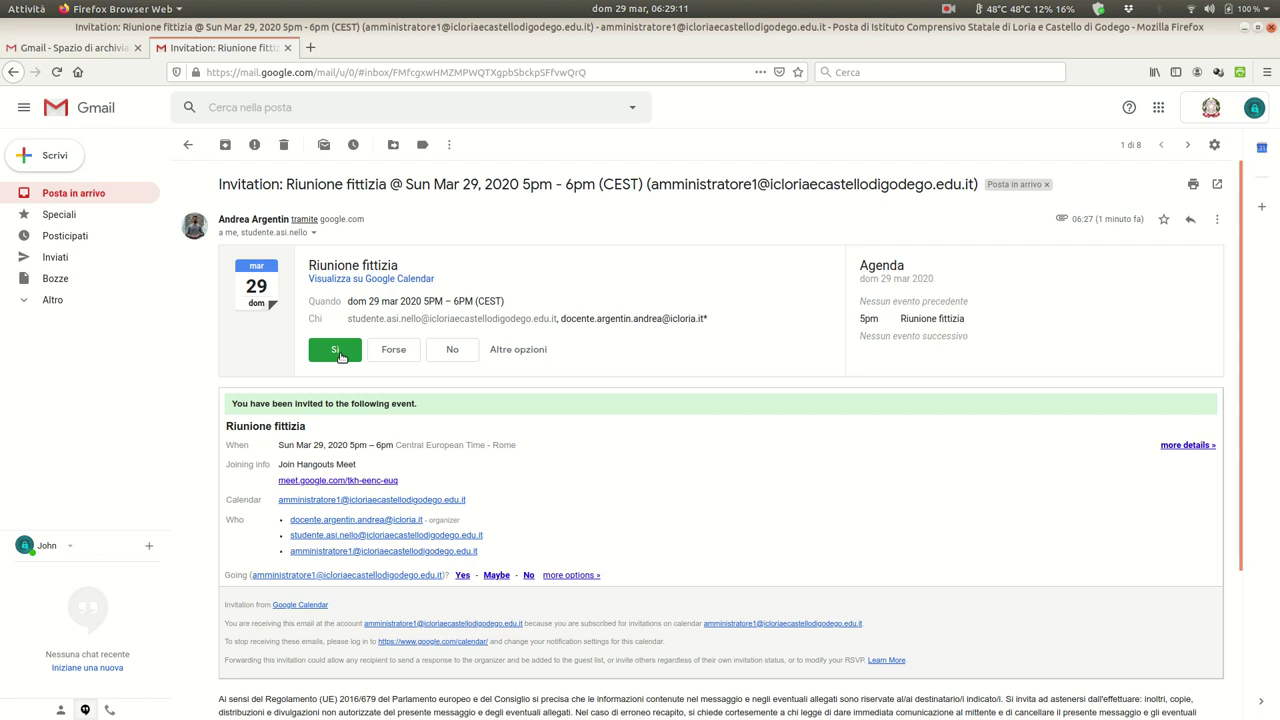